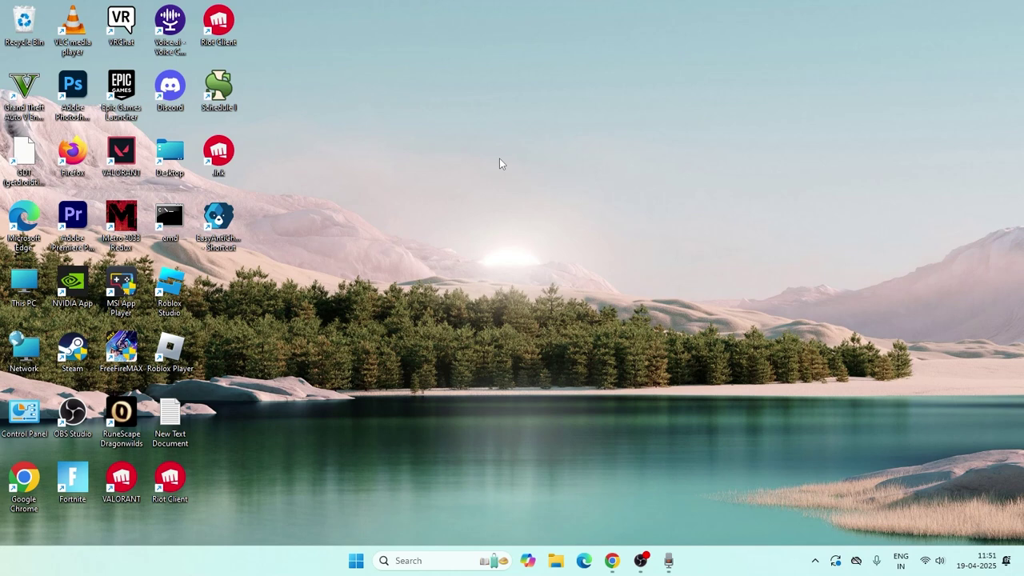
Open Control Panel and go to System and Security > Windows Defender Firewall > allowed apps list.
left_click(407, 563)
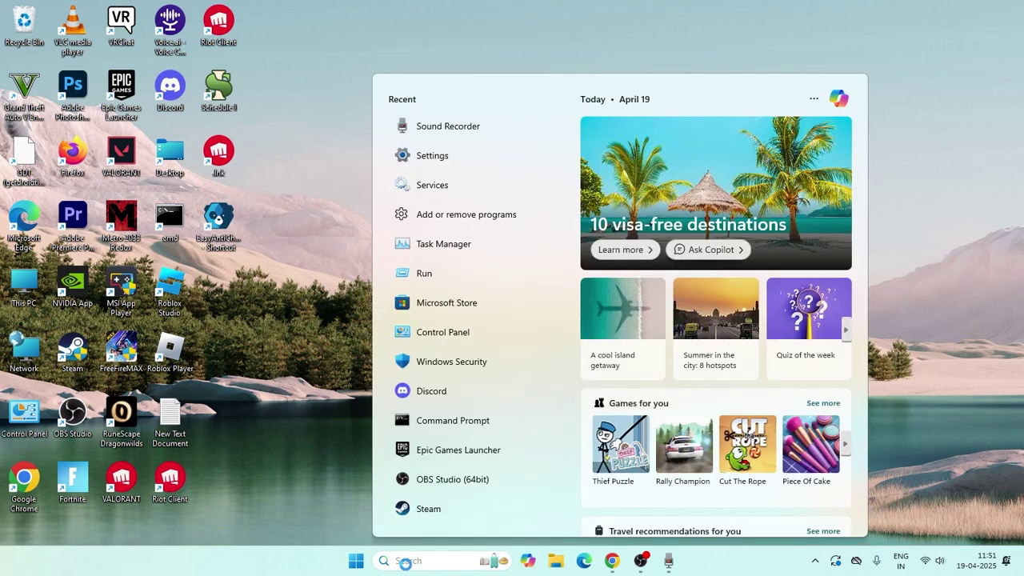
type("control")
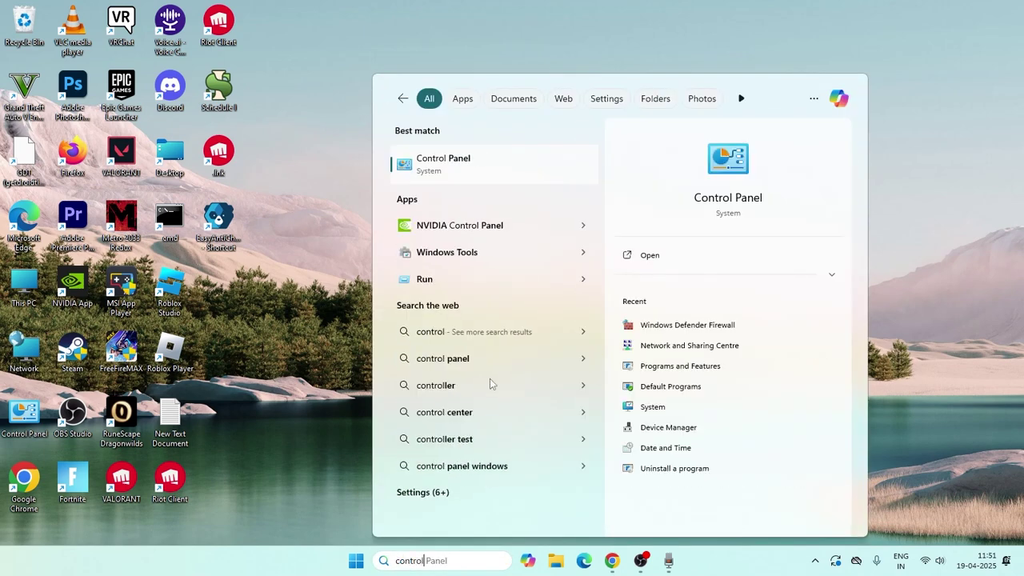
left_click(491, 165)
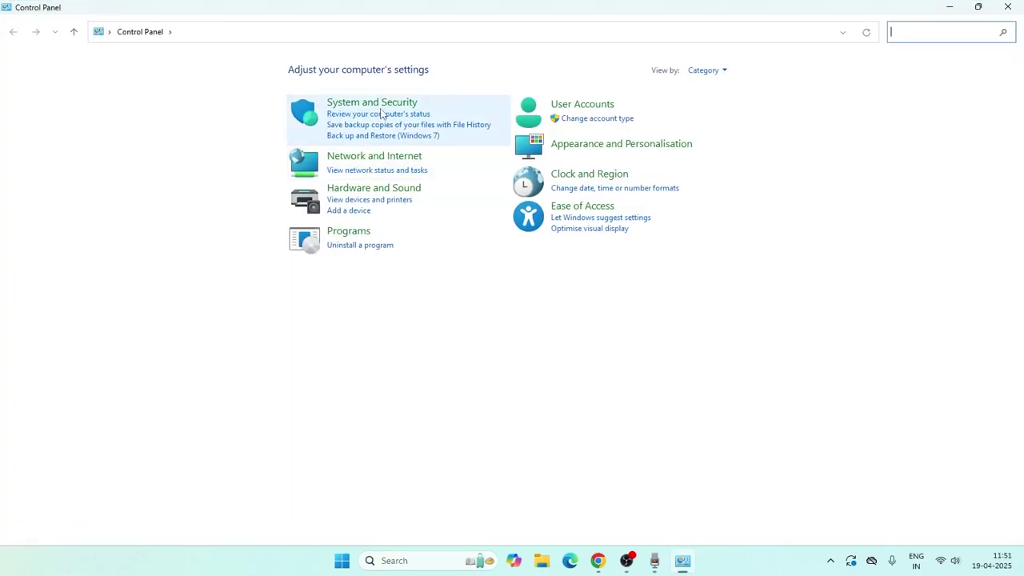
left_click(380, 105)
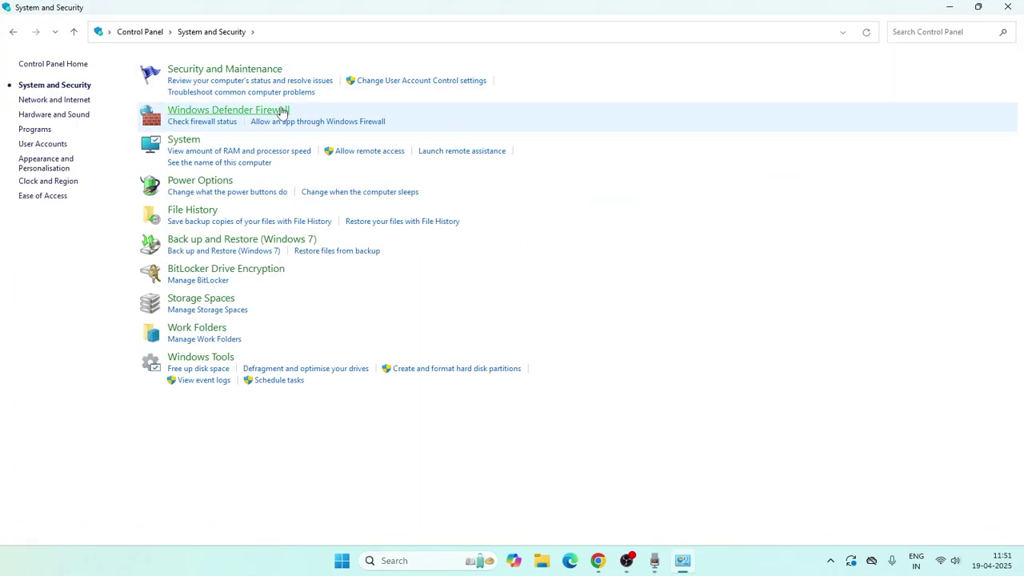
left_click(282, 111)
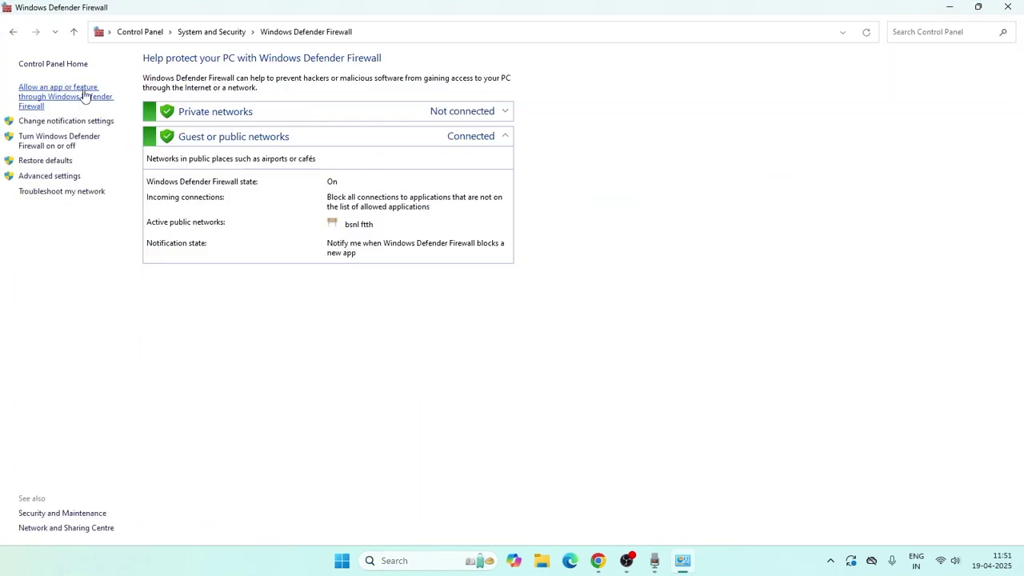
left_click(87, 96)
scroll(446, 192, "down", 6)
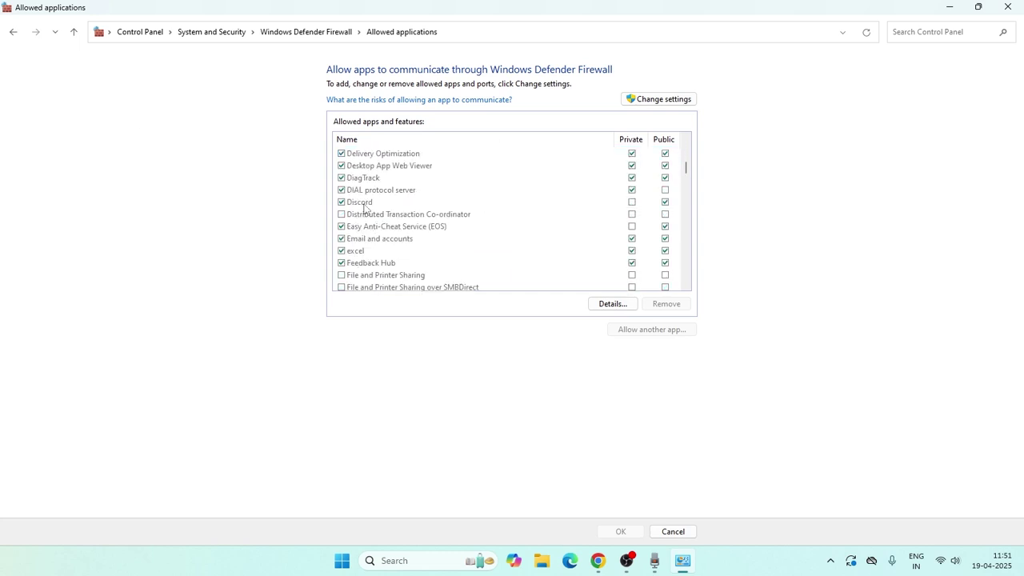
Remove Discord from the firewall's allowed apps via Change settings, then minimize the window.
left_click(365, 207)
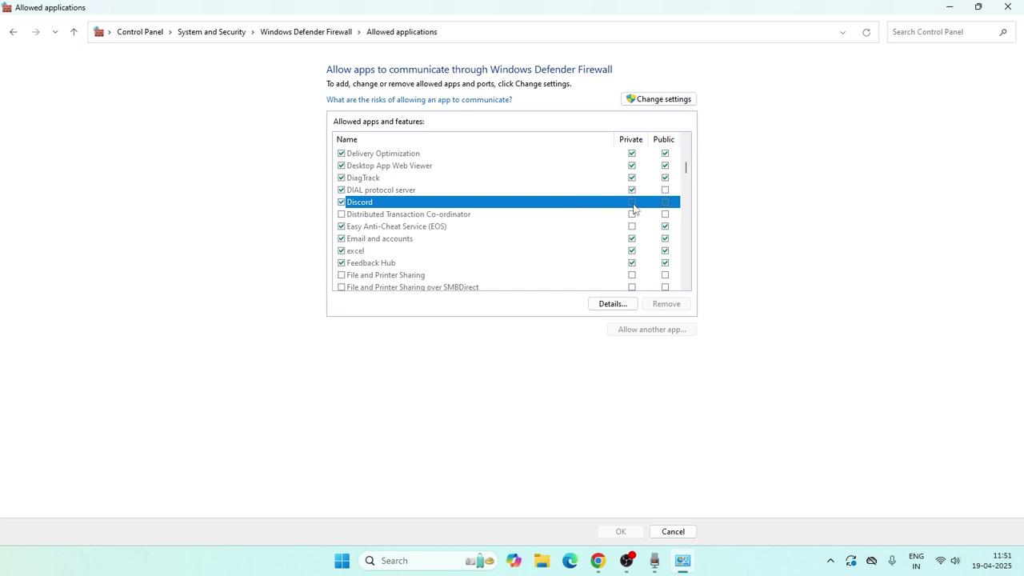
left_click(664, 102)
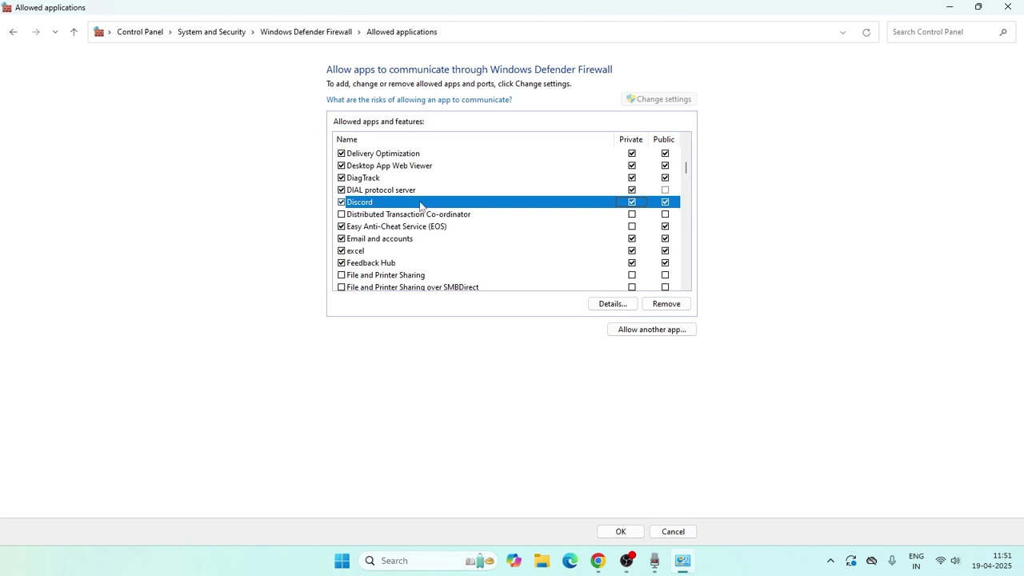
left_click(668, 305)
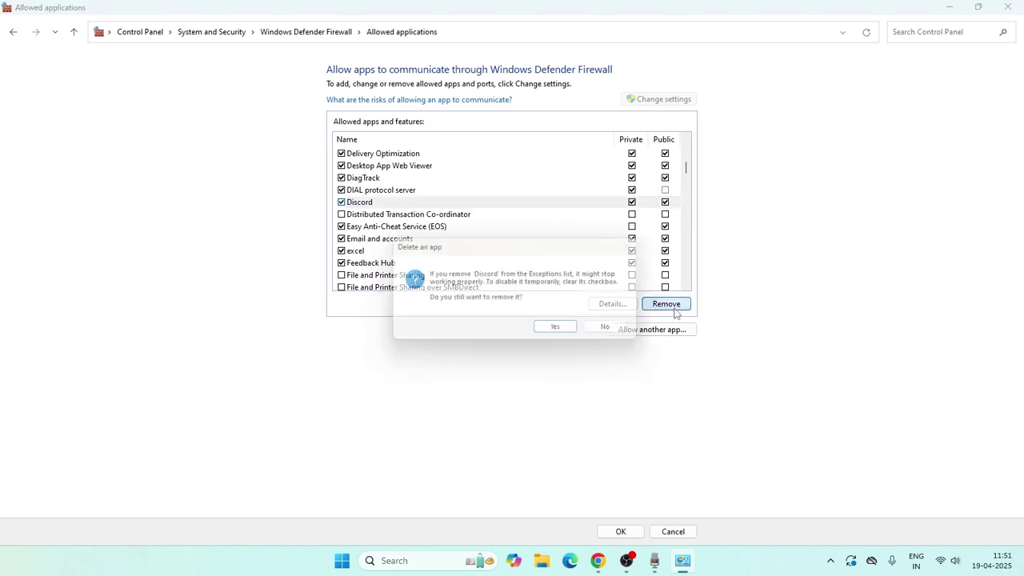
left_click(557, 330)
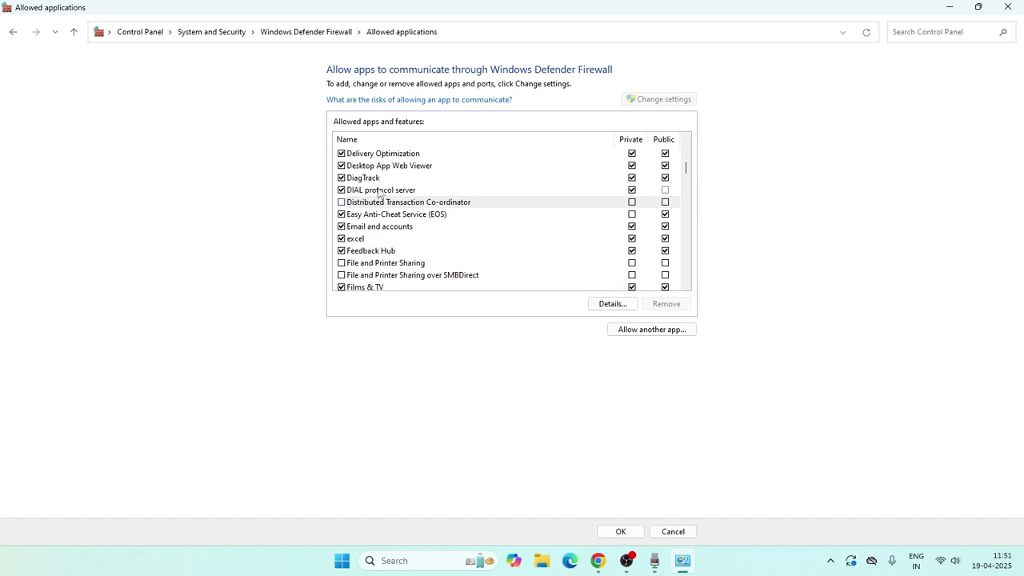
left_click(949, 6)
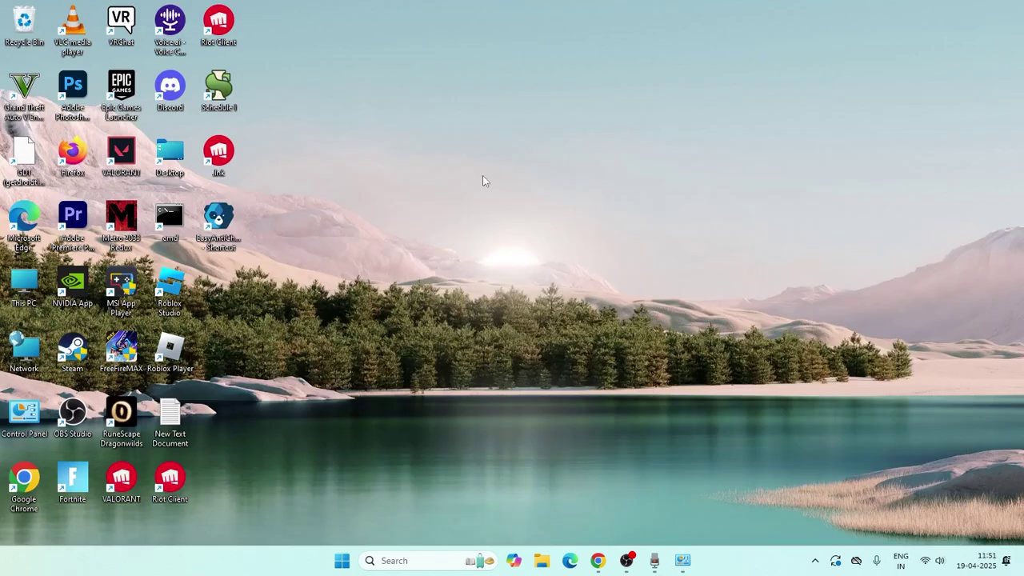
Open Discord's install folder from its shortcut, copy the folder path, and return to the firewall window.
right_click(173, 110)
left_click(238, 205)
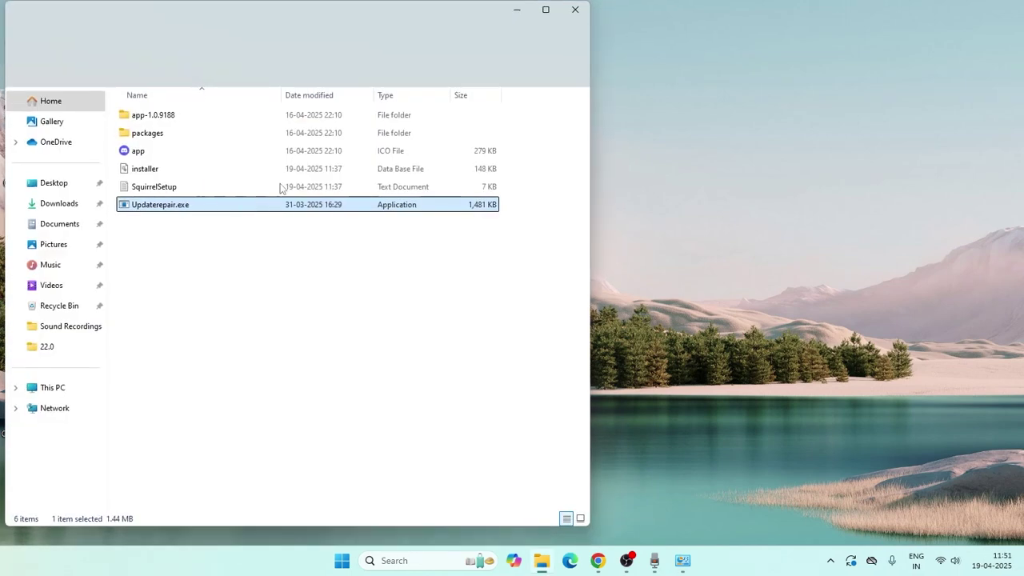
left_click(397, 44)
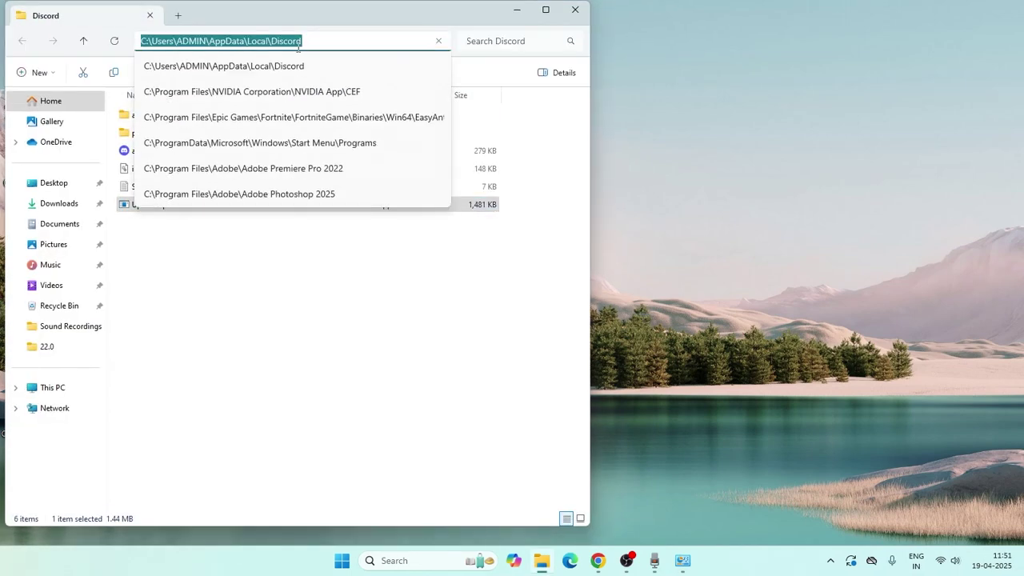
right_click(300, 46)
left_click(346, 83)
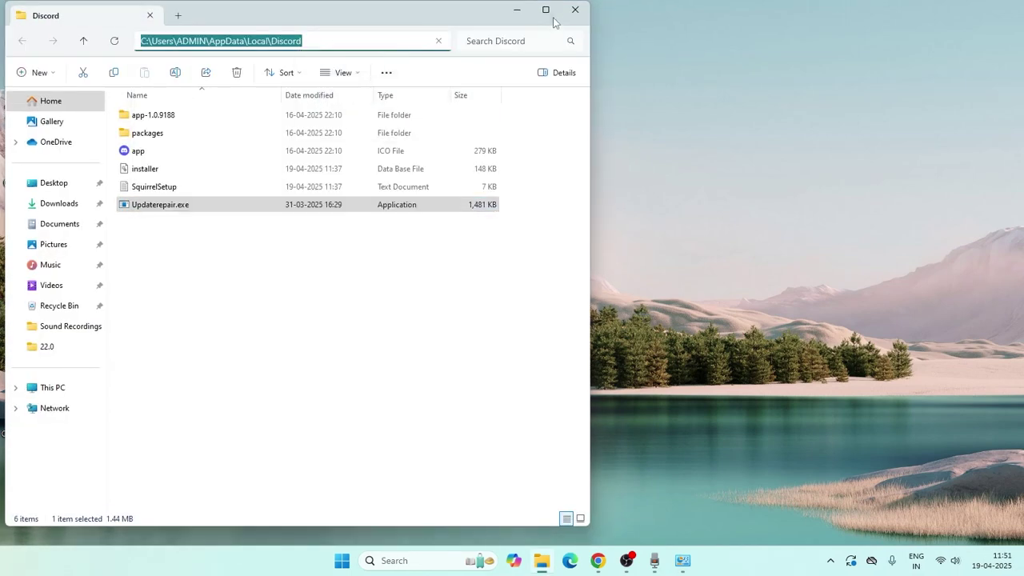
left_click(554, 16)
left_click(946, 9)
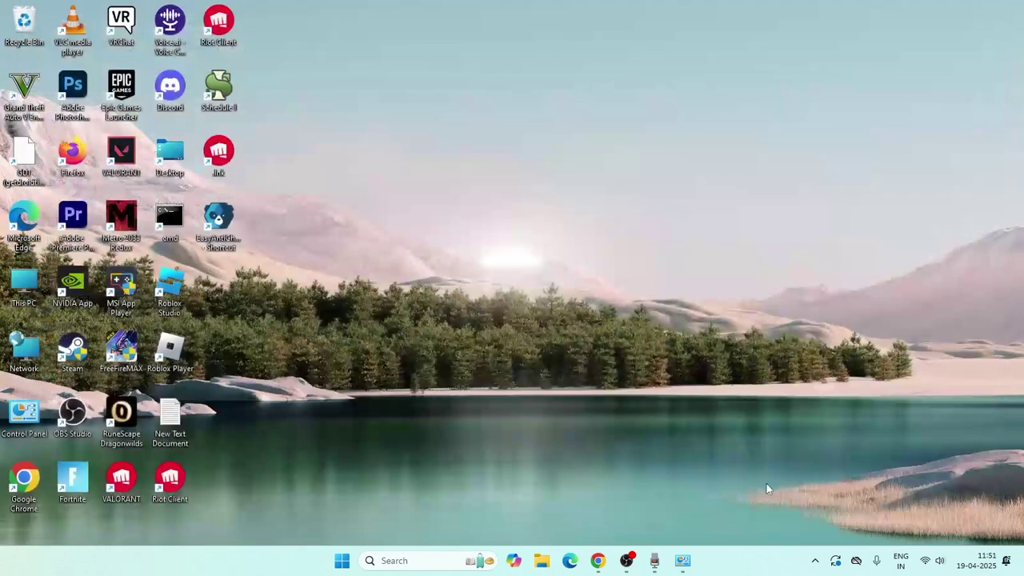
left_click(683, 561)
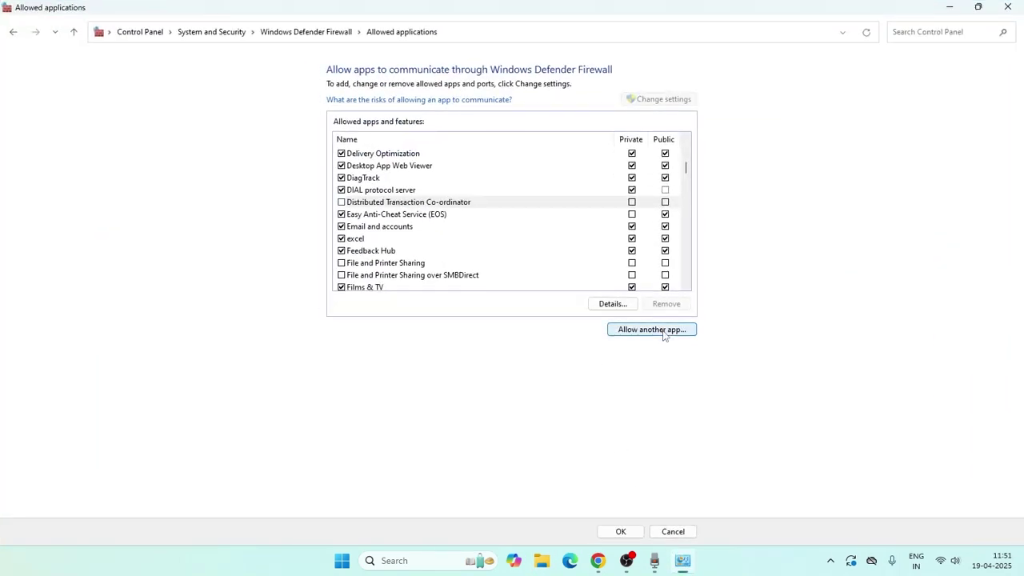
Add Discord.exe from the app-1.0.9188 folder as an allowed app on Private and Public networks.
left_click(663, 334)
left_click(605, 341)
left_click(668, 198)
key("alt+Up")
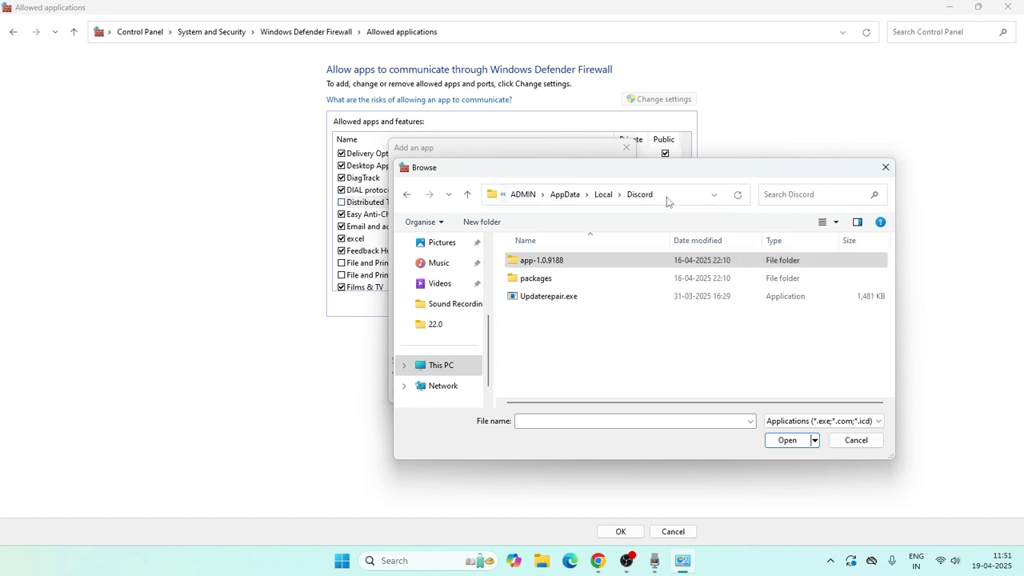
double_click(570, 268)
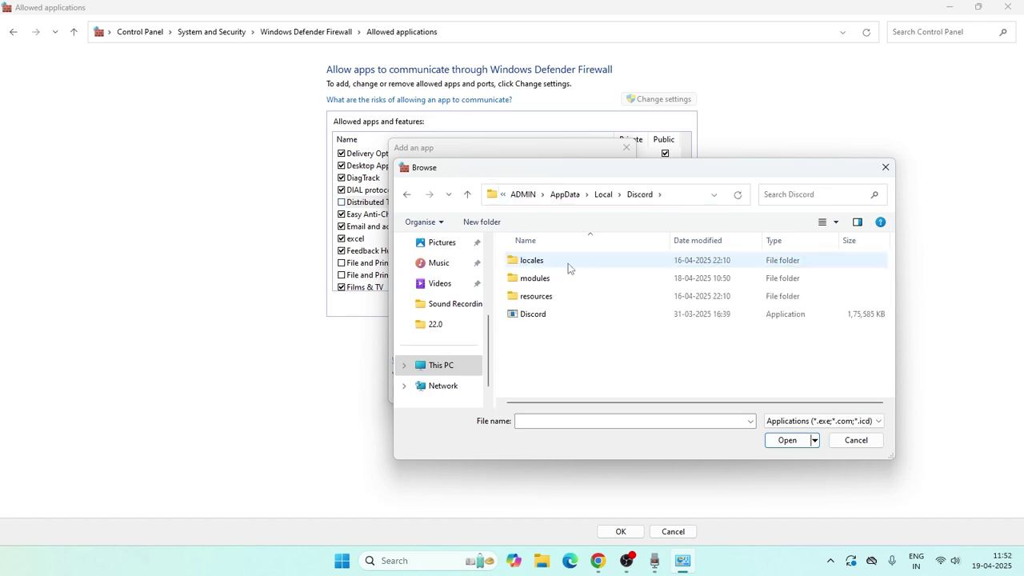
left_click(552, 316)
left_click(787, 440)
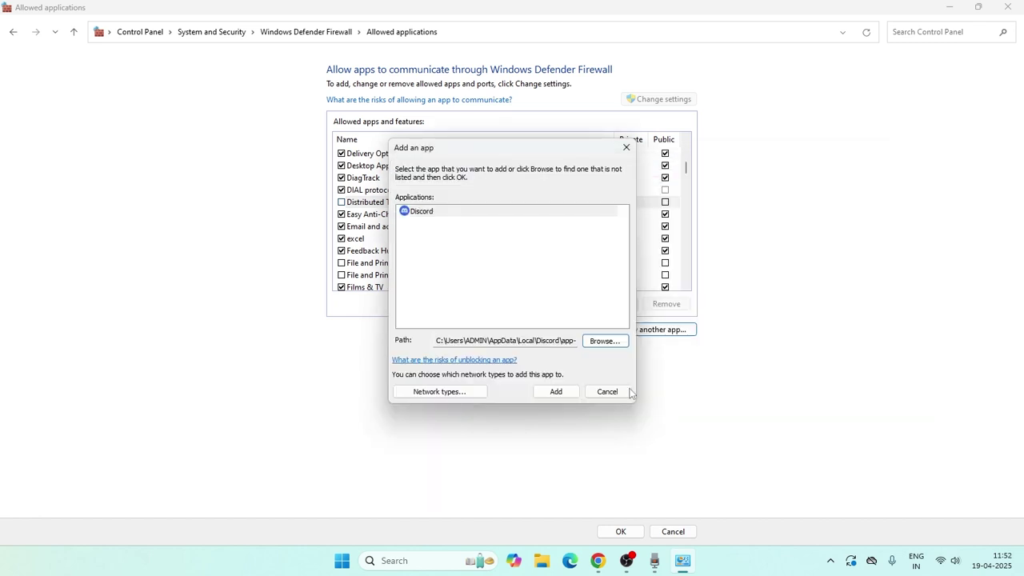
left_click(556, 391)
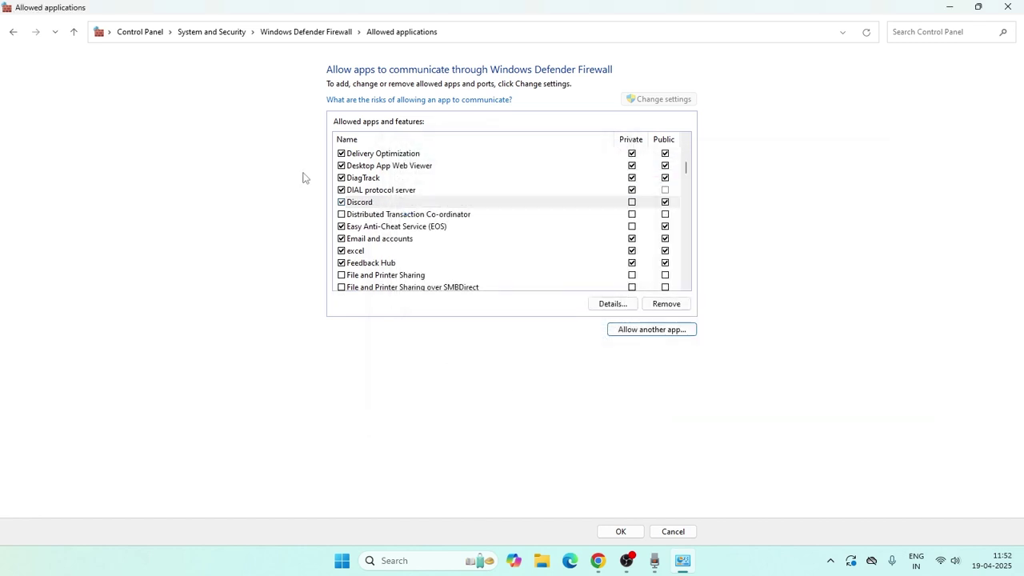
left_click(632, 202)
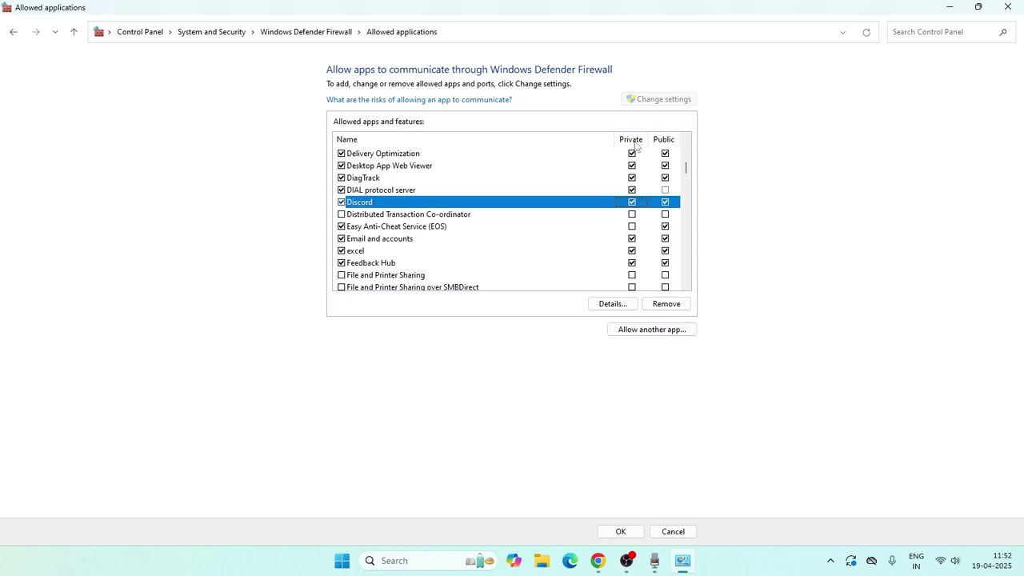
left_click(1007, 8)
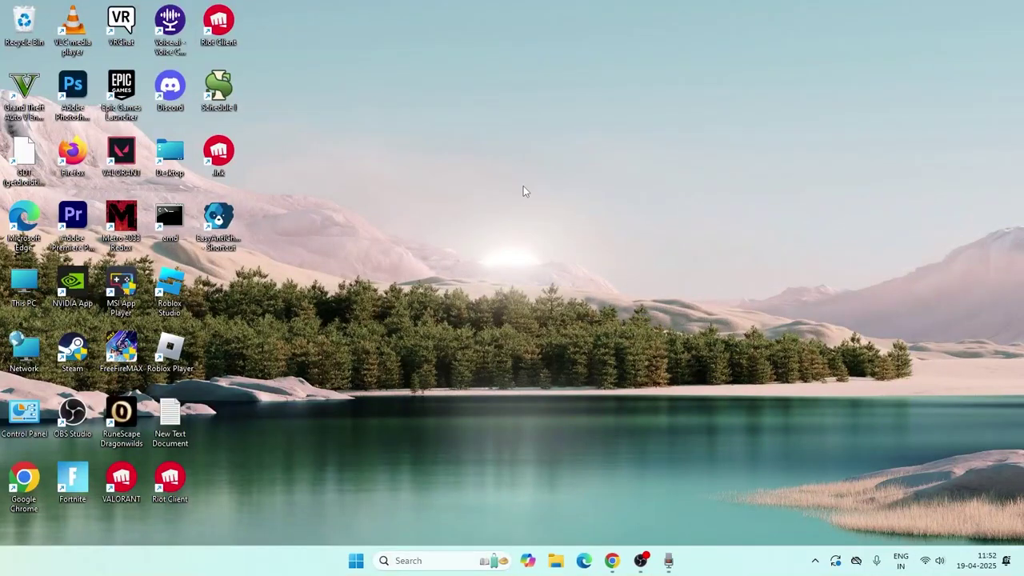
Switch 'Automatically detect settings' Off on the Settings Network & internet > Proxy page.
left_click(414, 560)
type("settings")
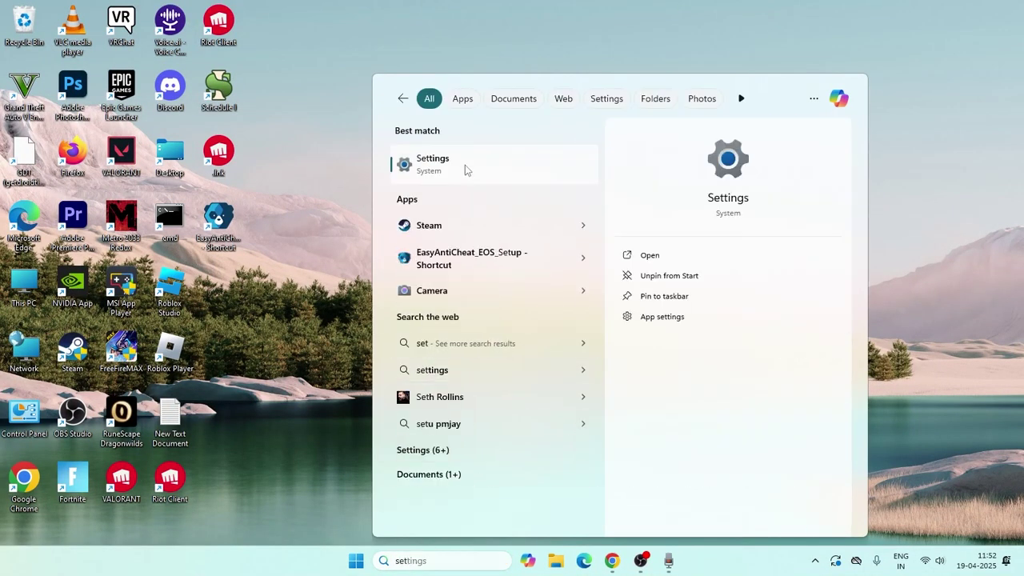
left_click(467, 166)
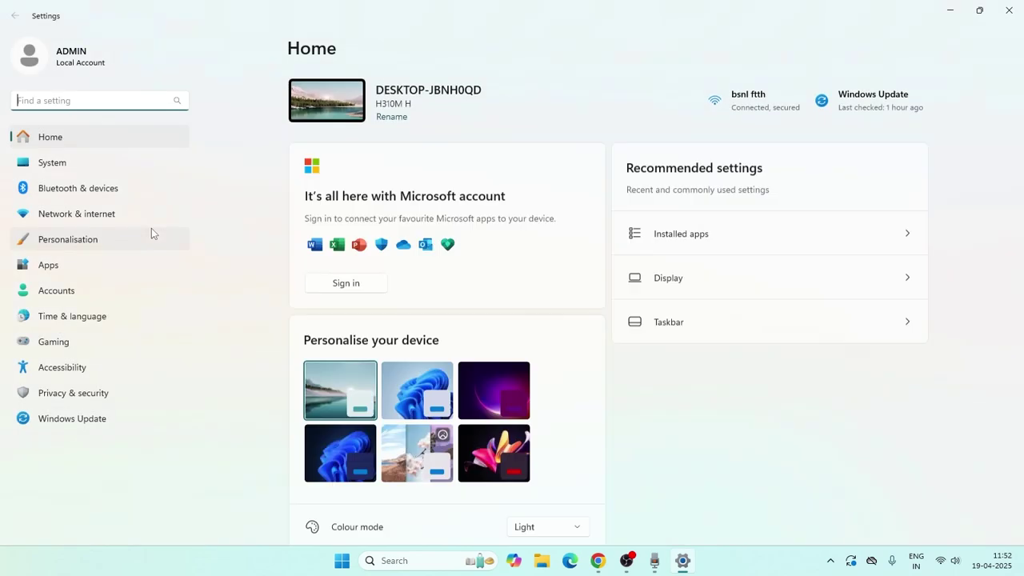
left_click(88, 218)
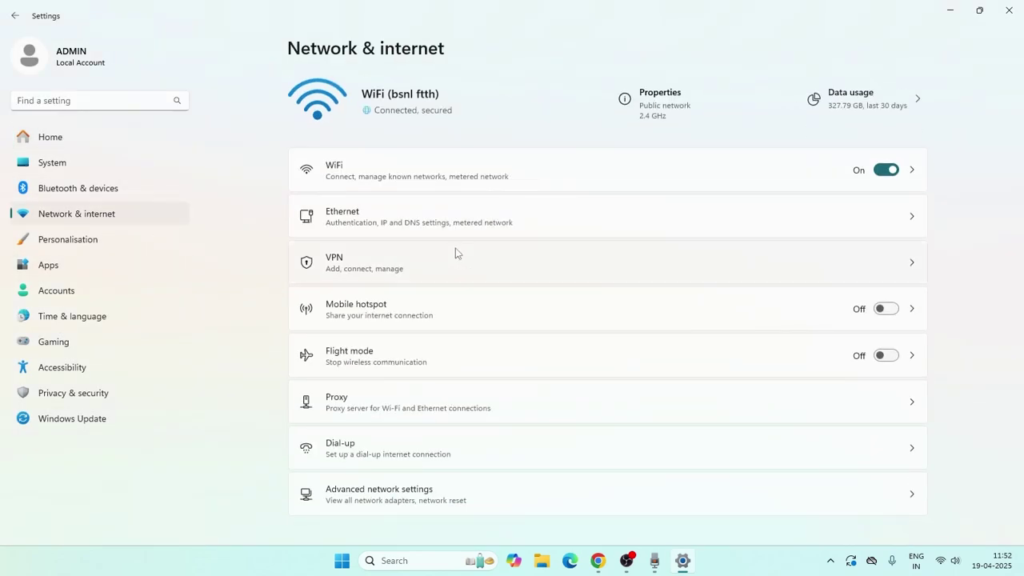
left_click(353, 402)
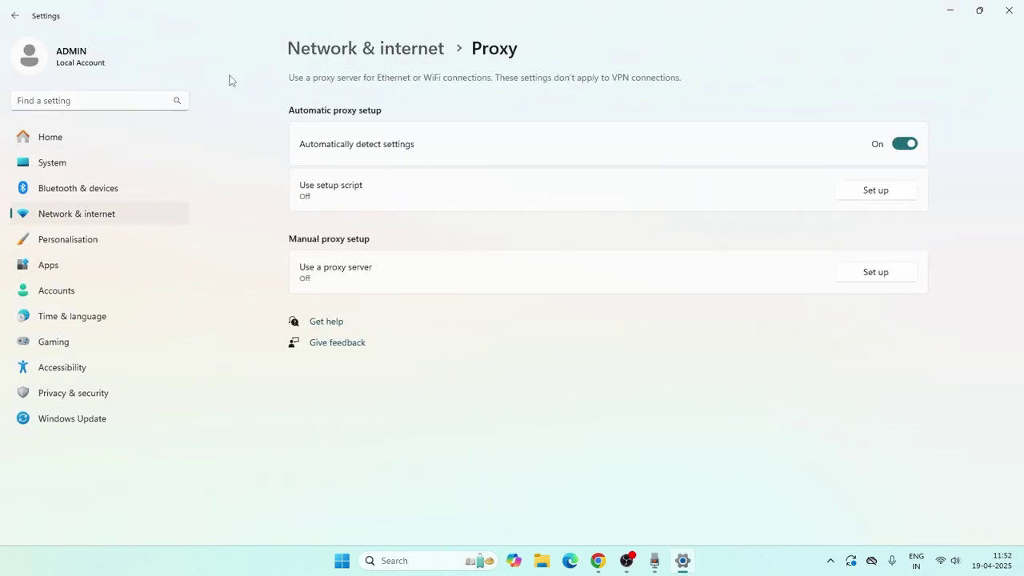
left_click(900, 147)
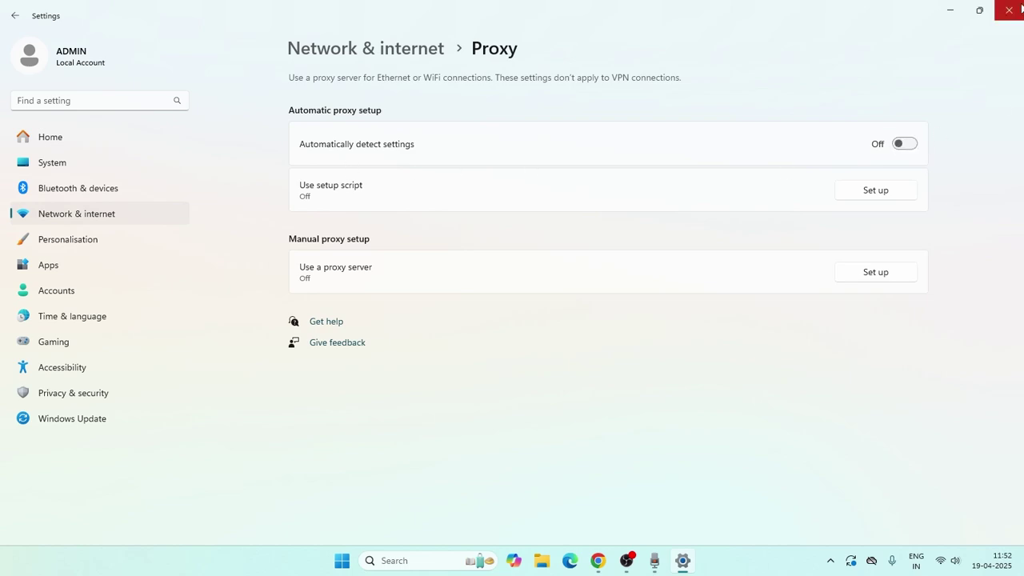
left_click(1021, 8)
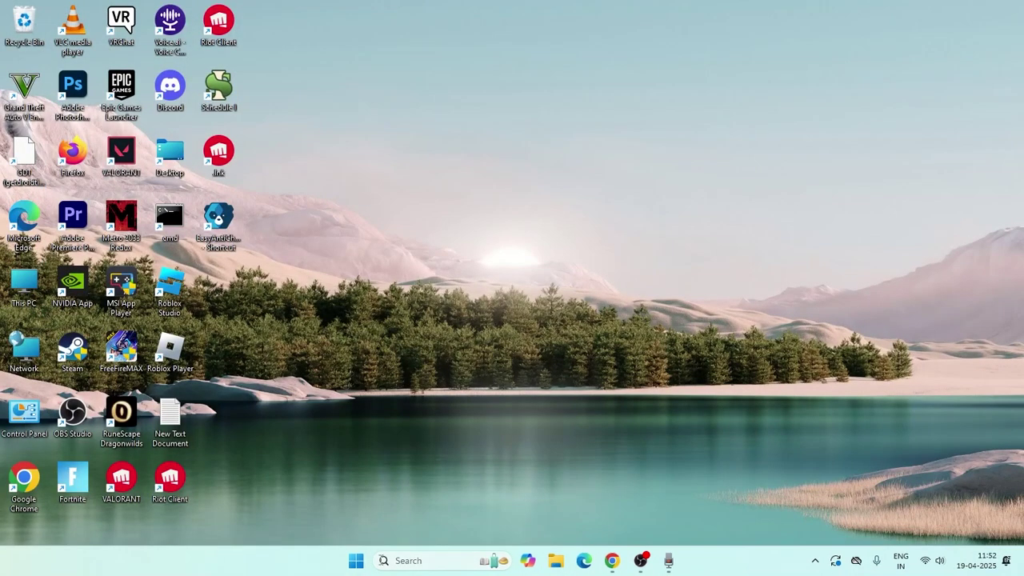
Open the WiFi adapter's Properties from Network and Sharing Centre > Change adapter settings.
left_click(409, 560)
type("control")
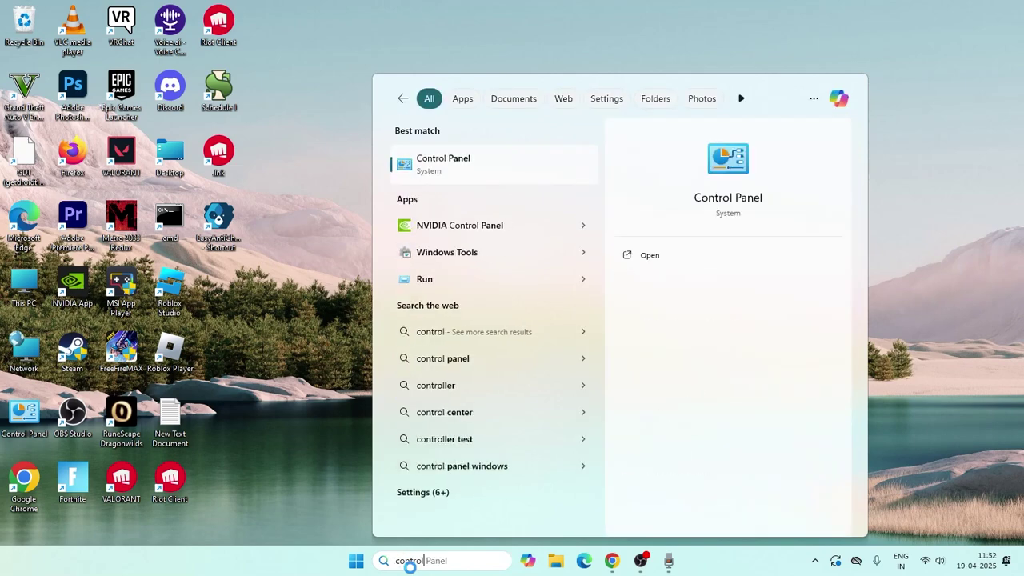
left_click(433, 181)
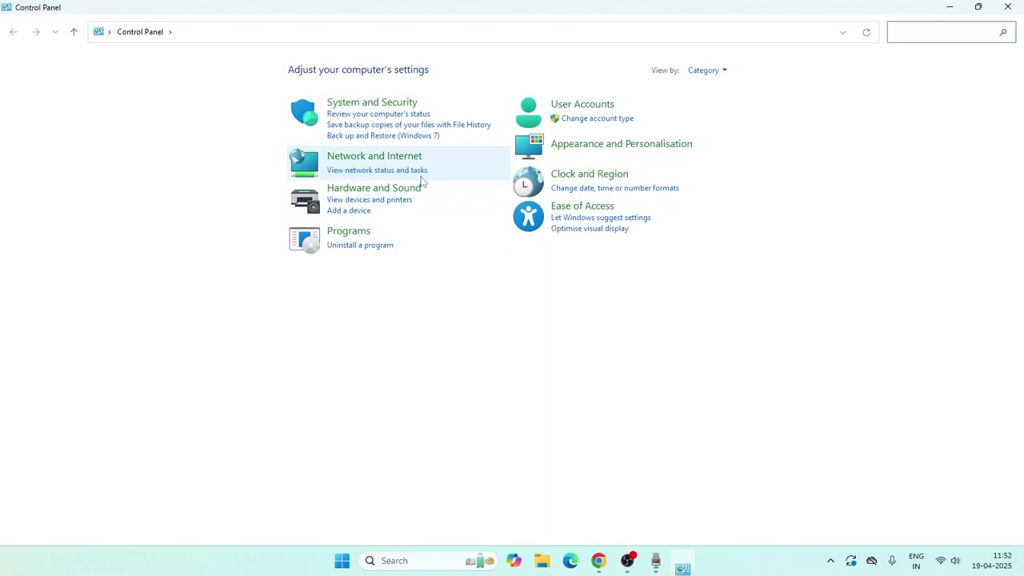
left_click(387, 158)
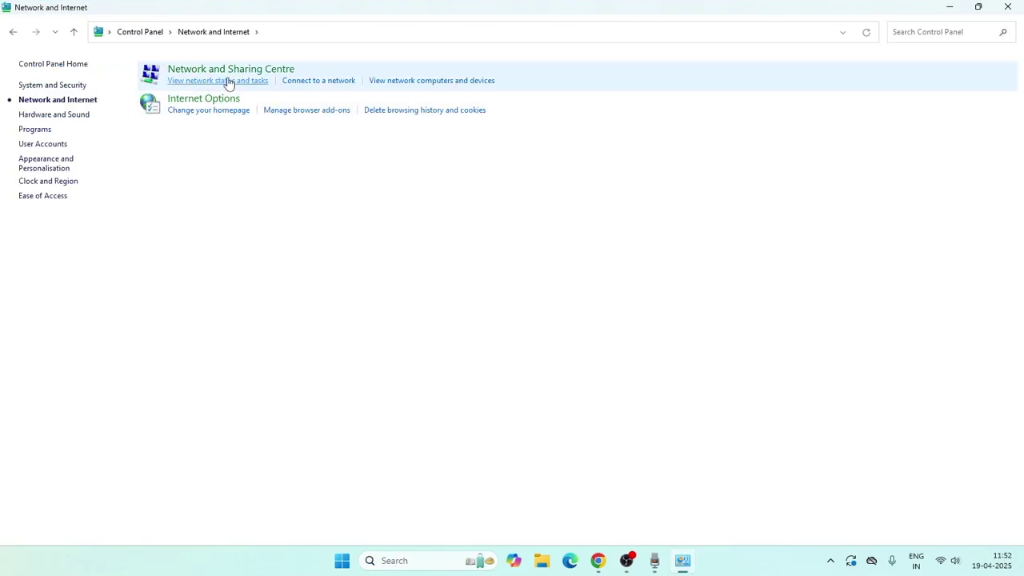
left_click(231, 70)
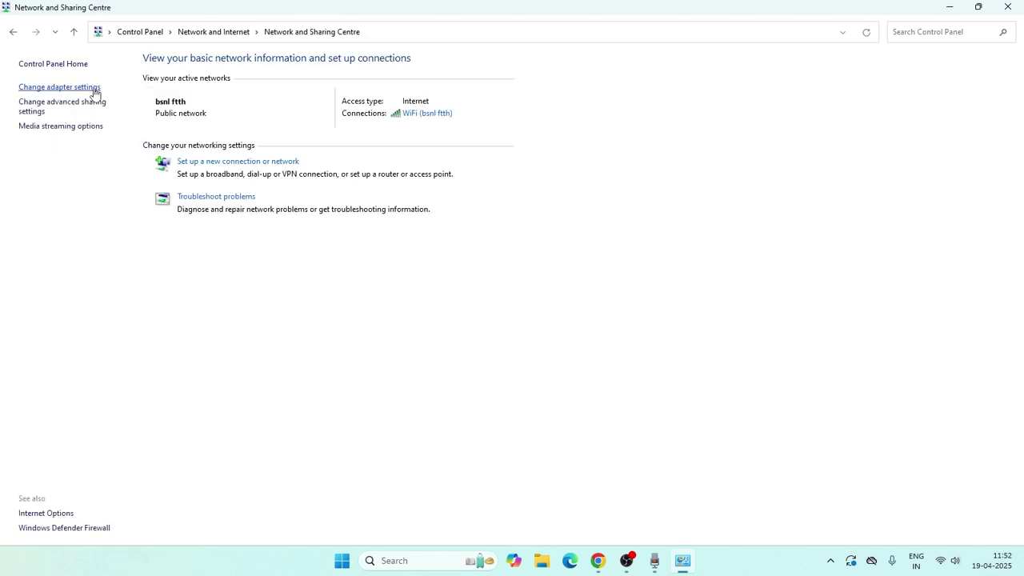
left_click(92, 88)
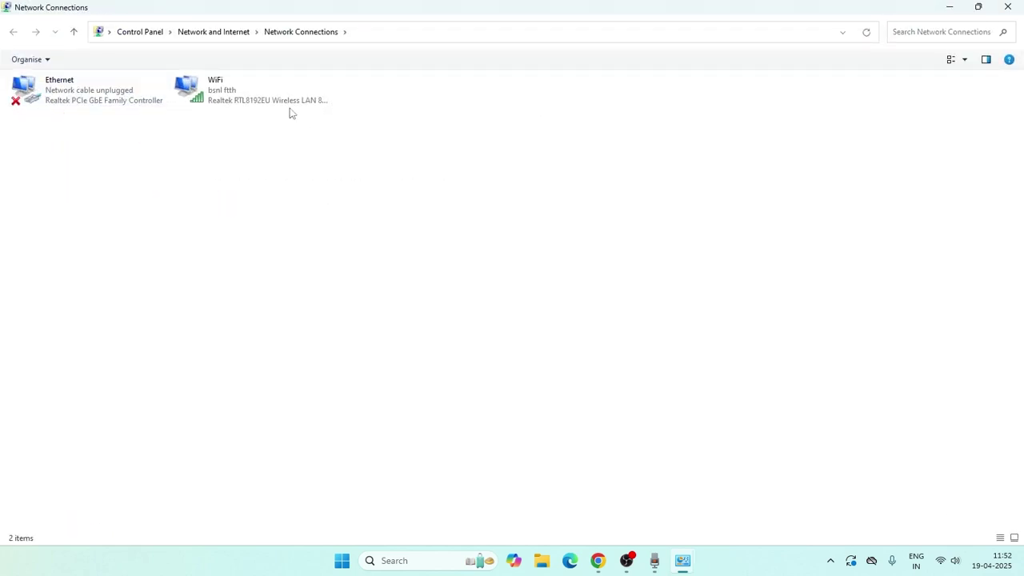
left_click(289, 106)
right_click(289, 106)
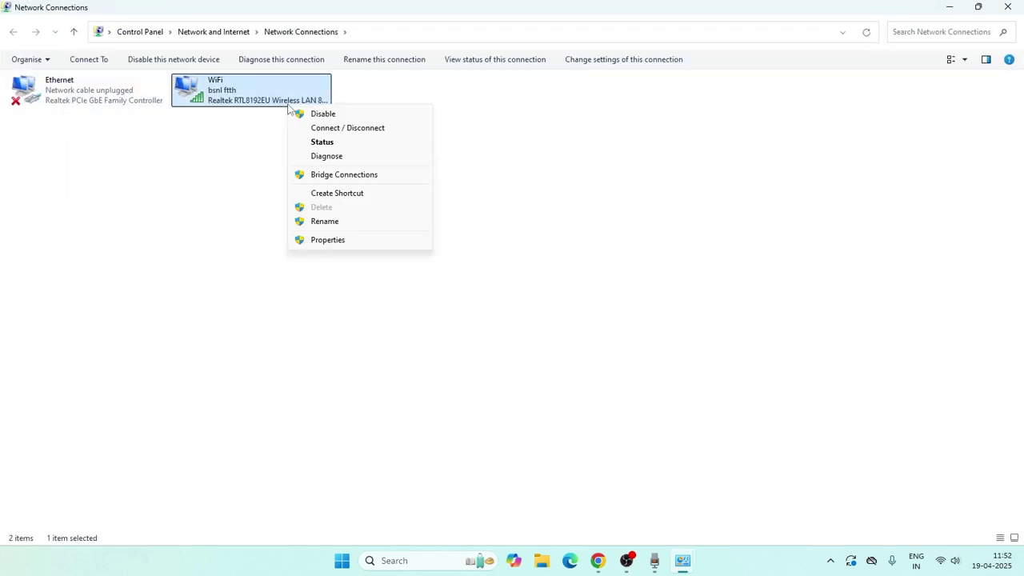
left_click(318, 240)
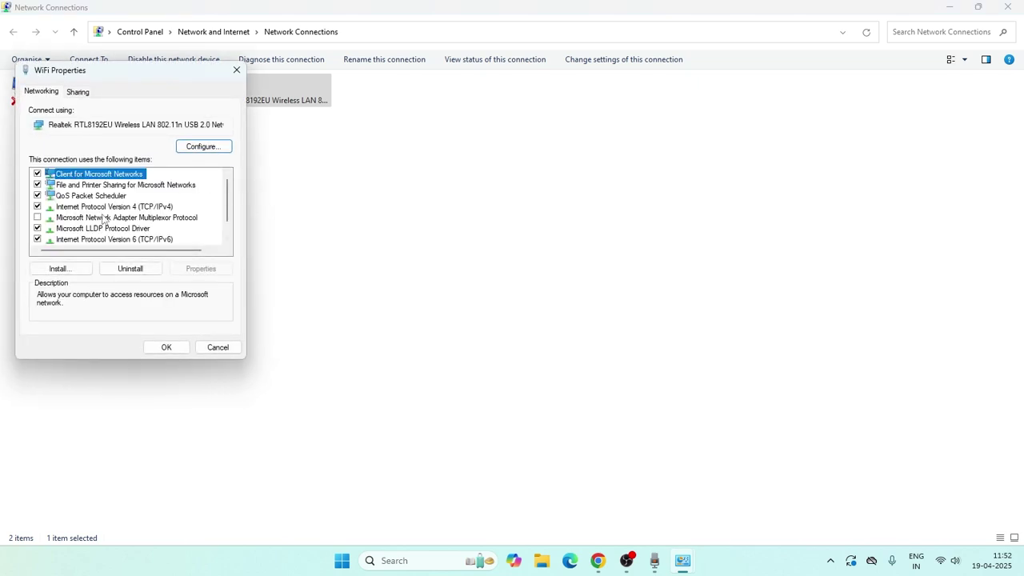
Set the IPv4 DNS servers to 8.8.8.8 and 8.8.4.4 and close the dialogs.
left_click(136, 207)
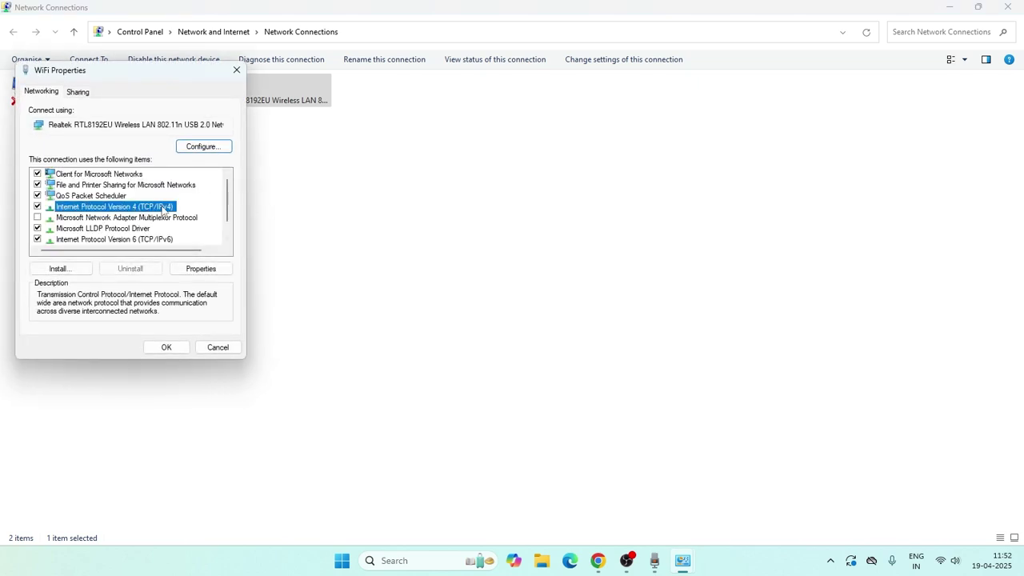
left_click(201, 269)
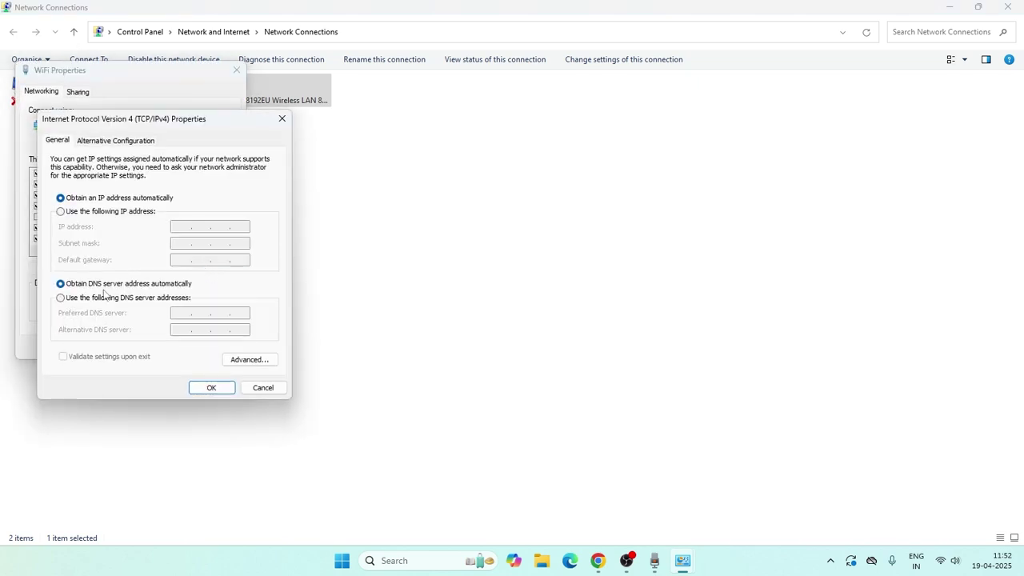
left_click(61, 301)
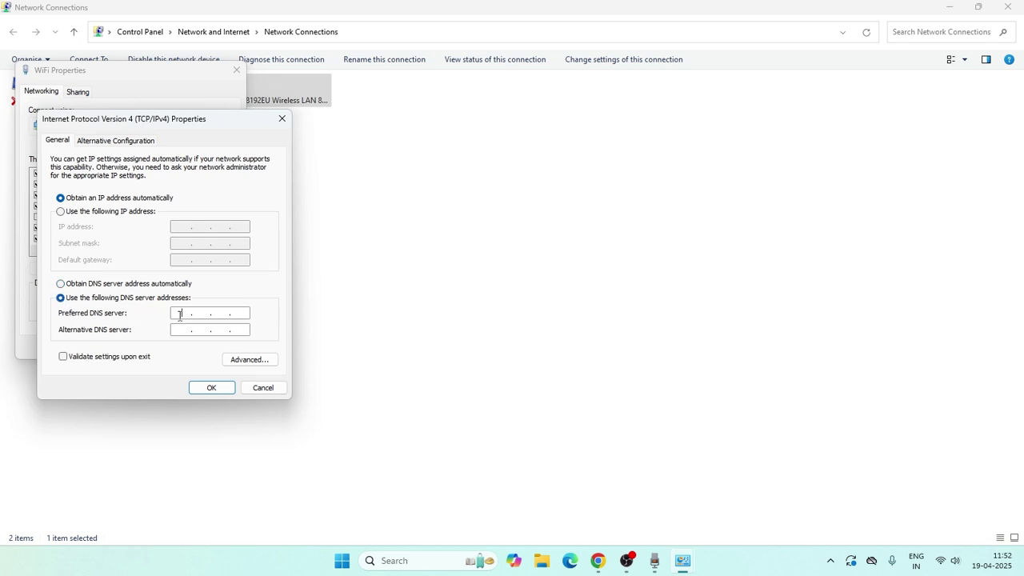
left_click(210, 315)
left_click(263, 387)
left_click(235, 72)
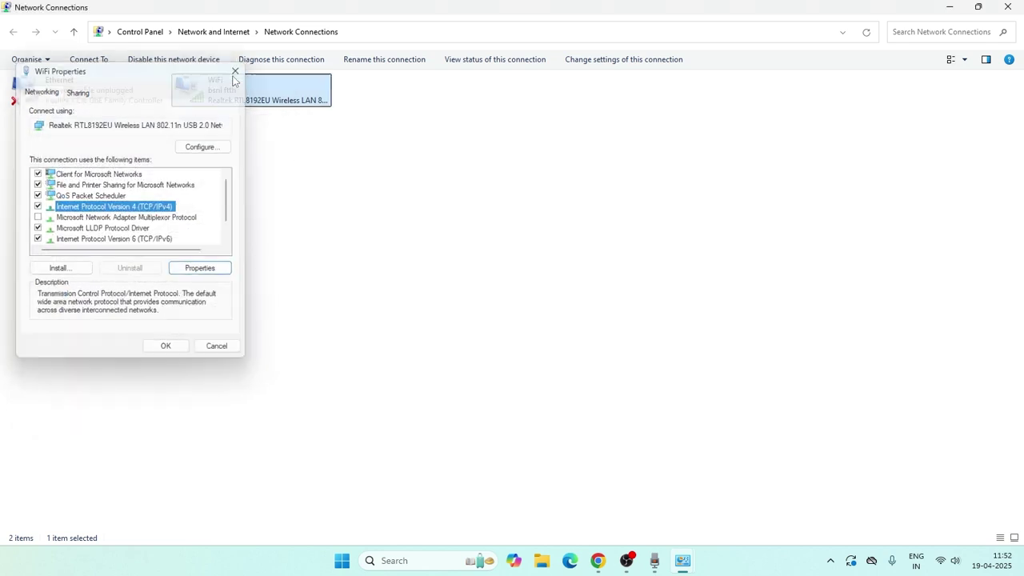
left_click(1010, 6)
Open the %appdata% Roaming folder through the Run dialog.
left_click(1010, 6)
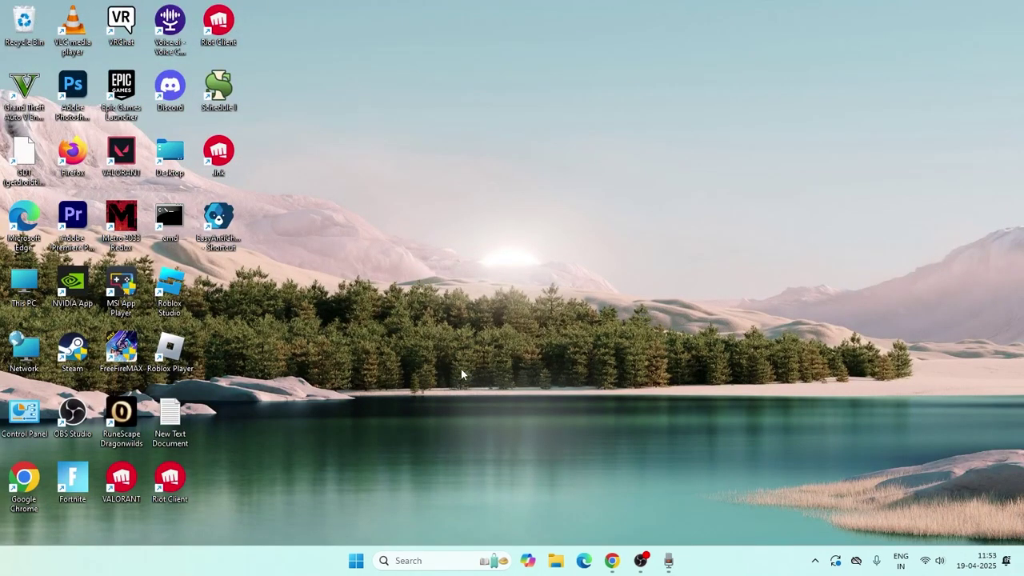
left_click(402, 561)
type("run")
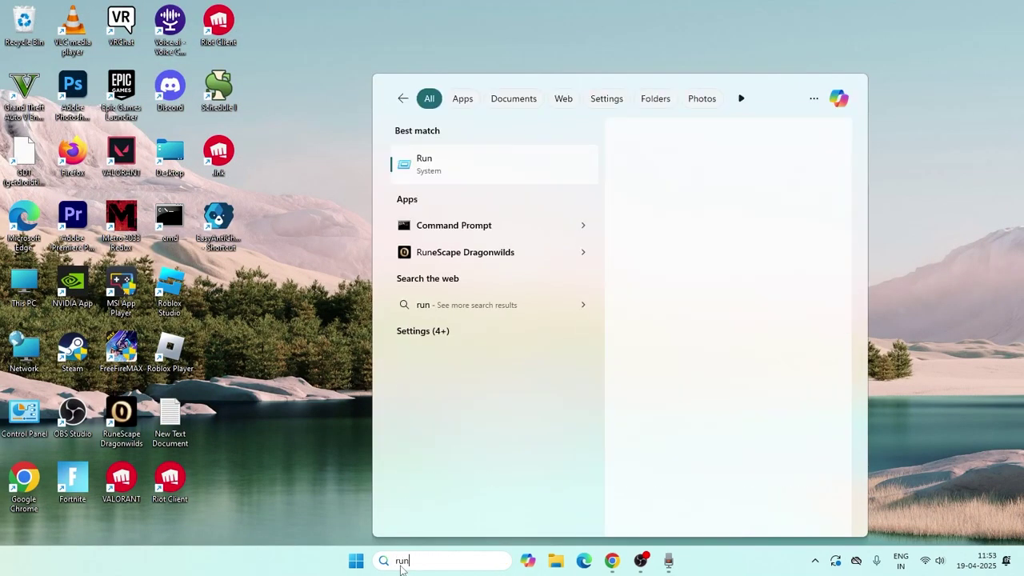
key("Return")
left_click_drag(151, 416, 520, 221)
left_click(485, 279)
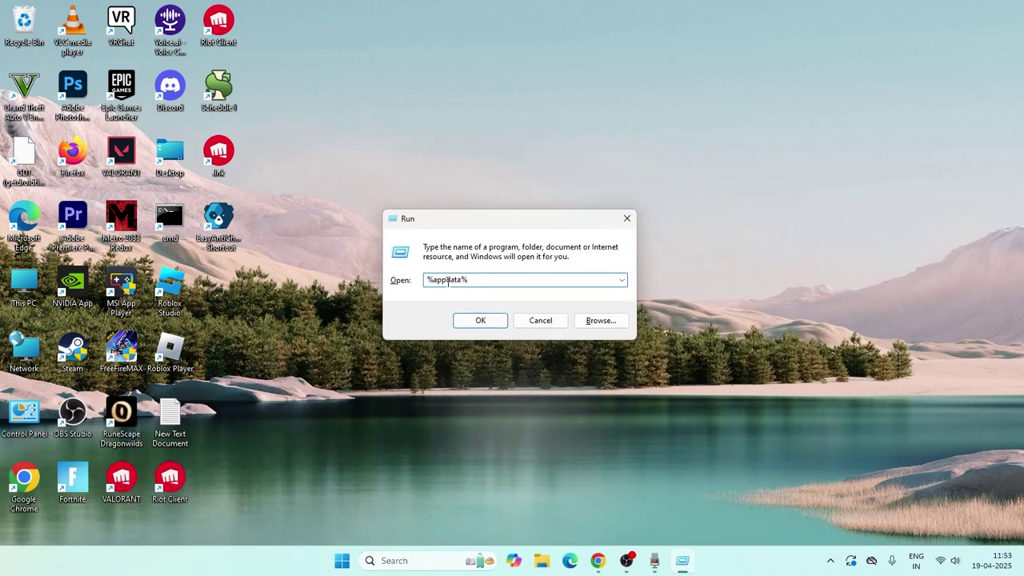
left_click(481, 321)
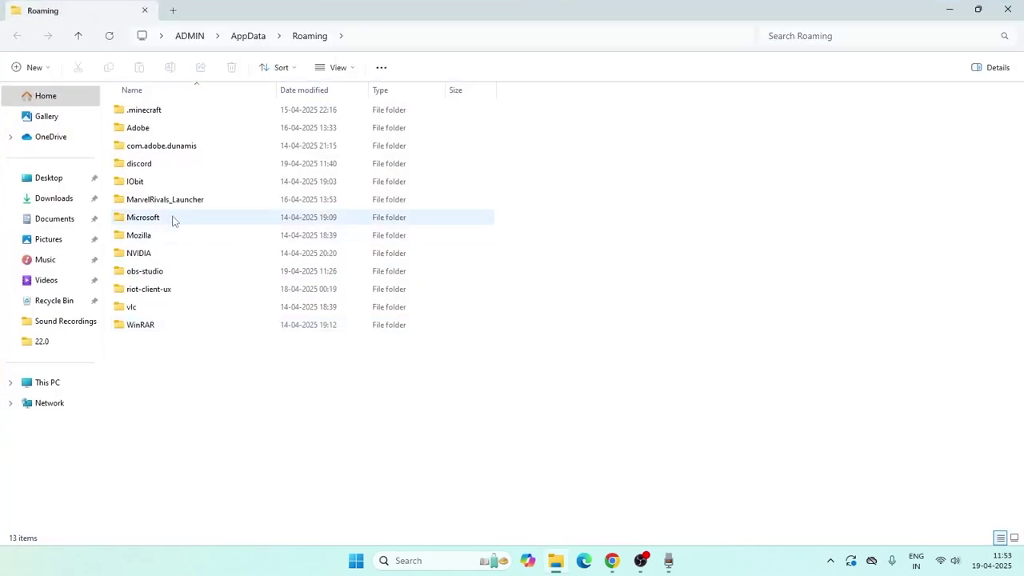
Open the discord folder, delete its Cache folder, and return to the desktop.
double_click(159, 167)
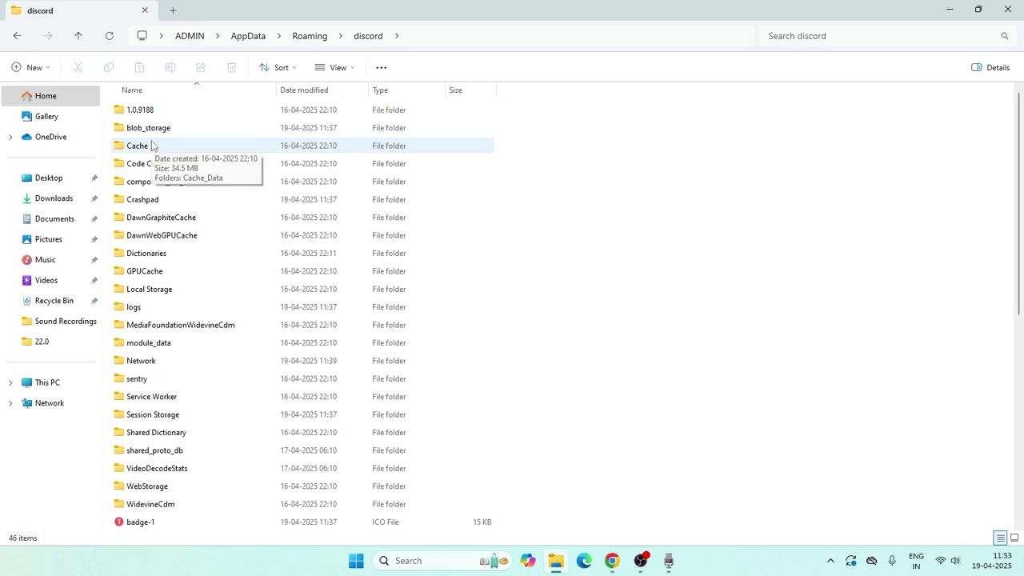
right_click(152, 147)
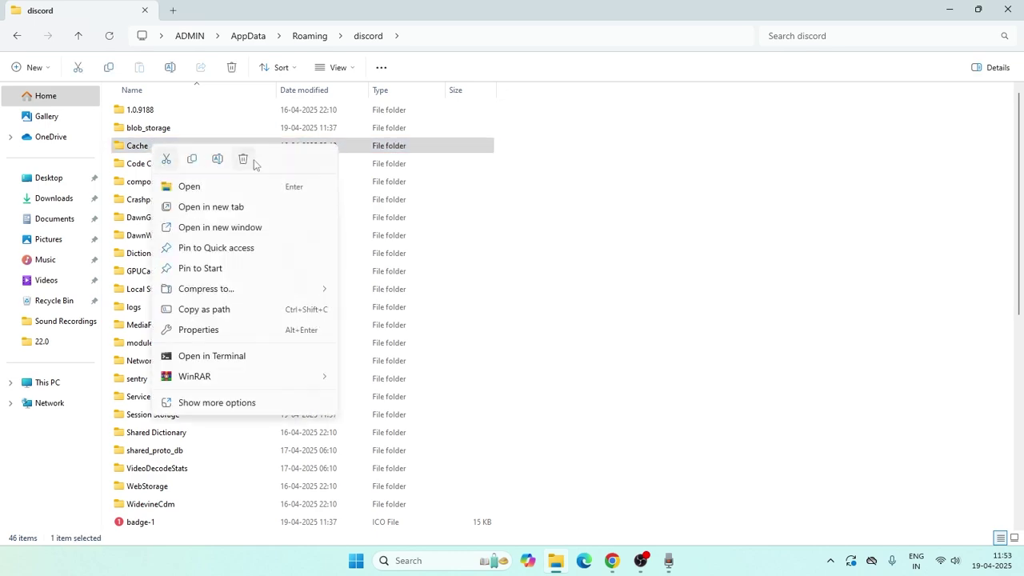
left_click(243, 160)
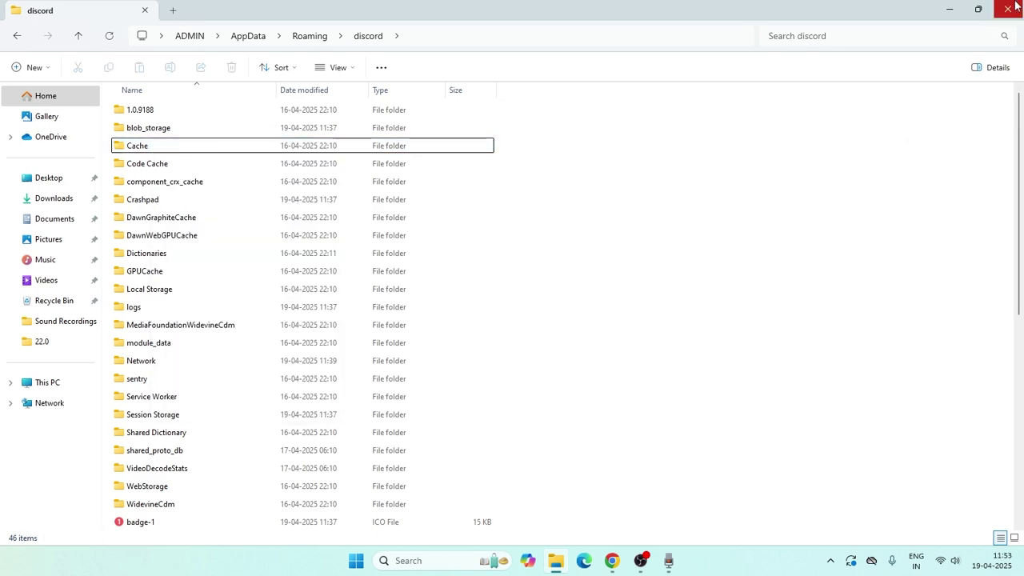
key("super+d")
left_click(425, 559)
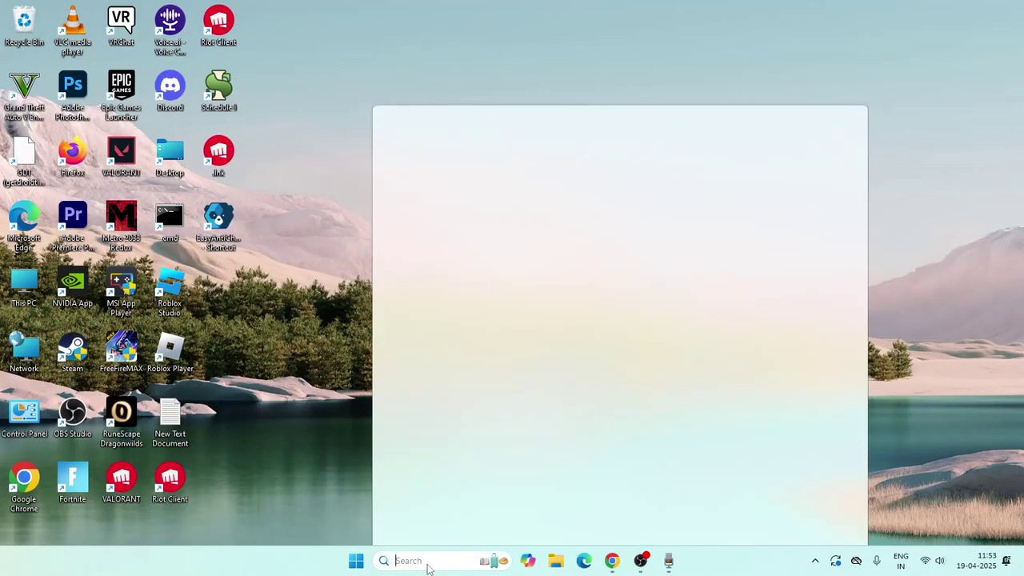
Open Task Manager, maximize it to review processes like Antimalware Service Executable, then close it.
type("task")
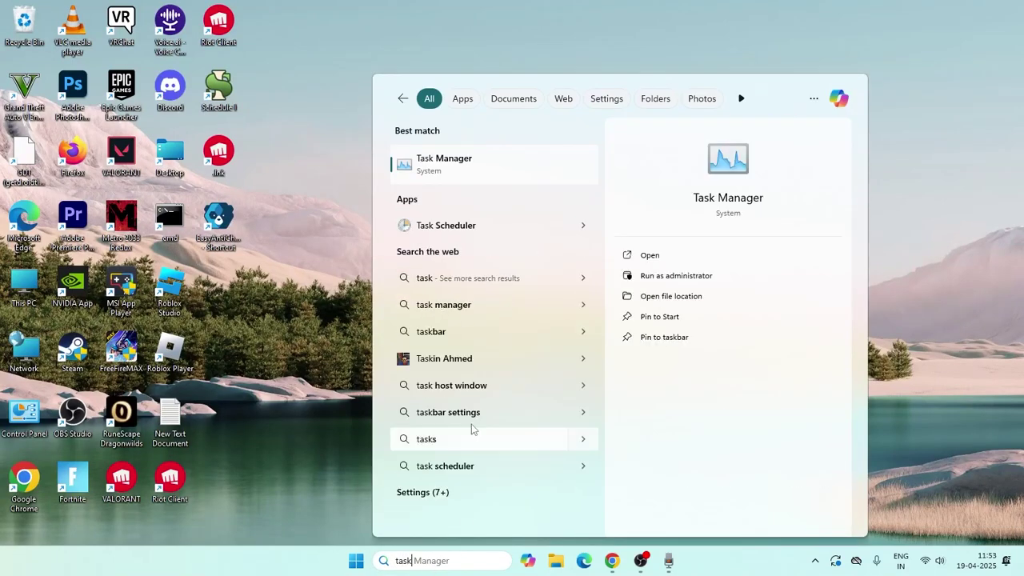
left_click(416, 162)
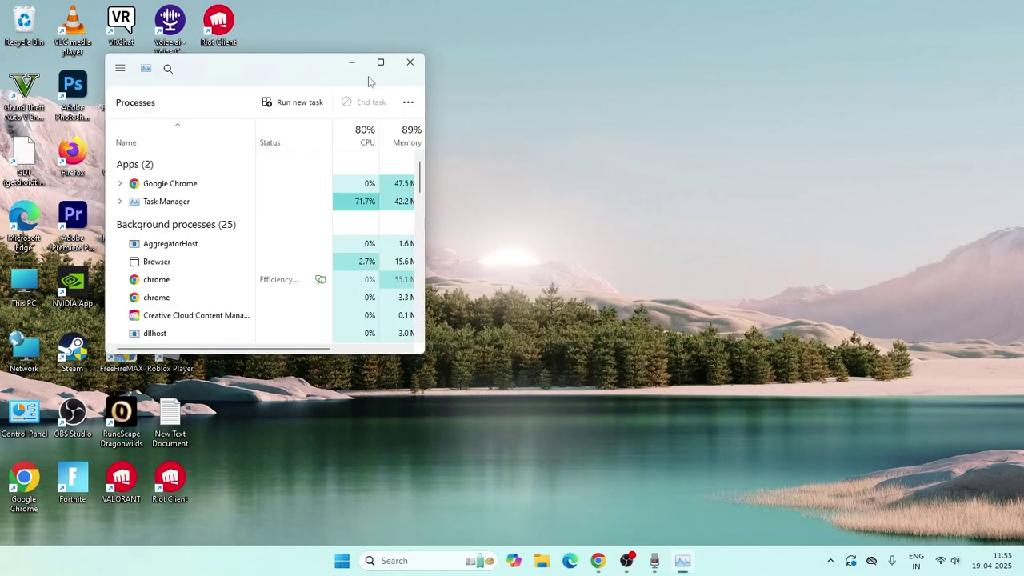
left_click(379, 64)
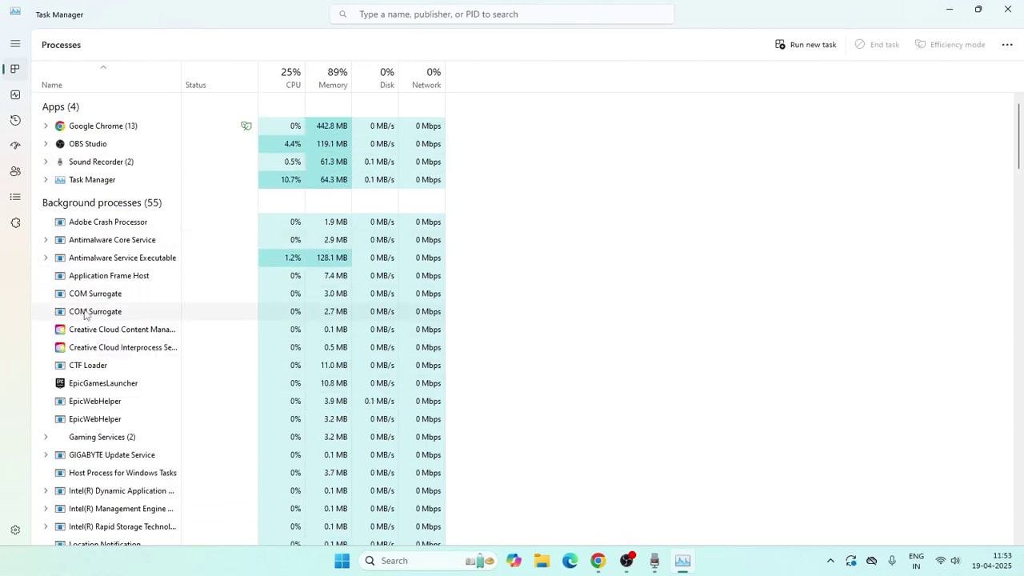
right_click(128, 262)
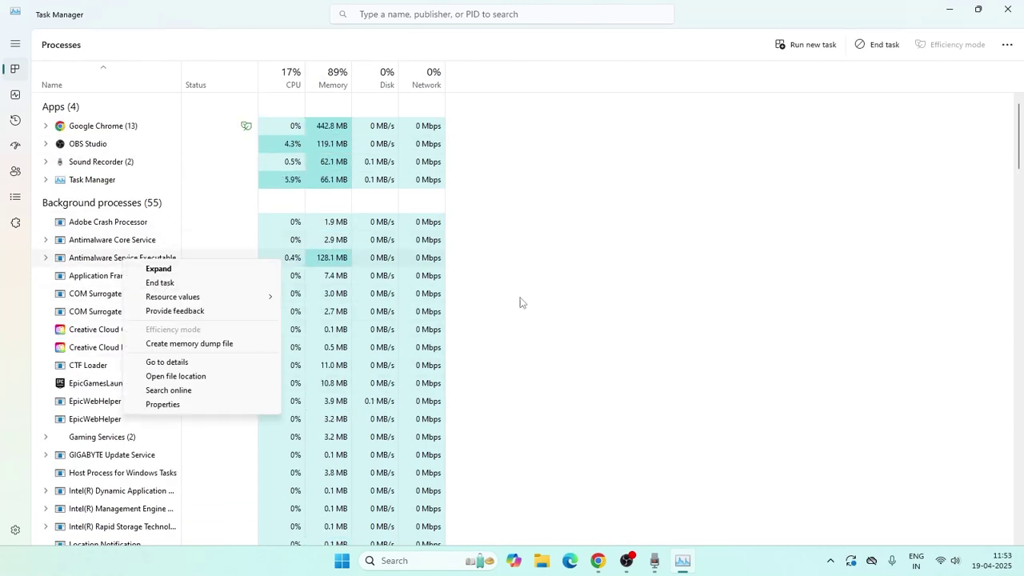
left_click(561, 296)
left_click(1005, 17)
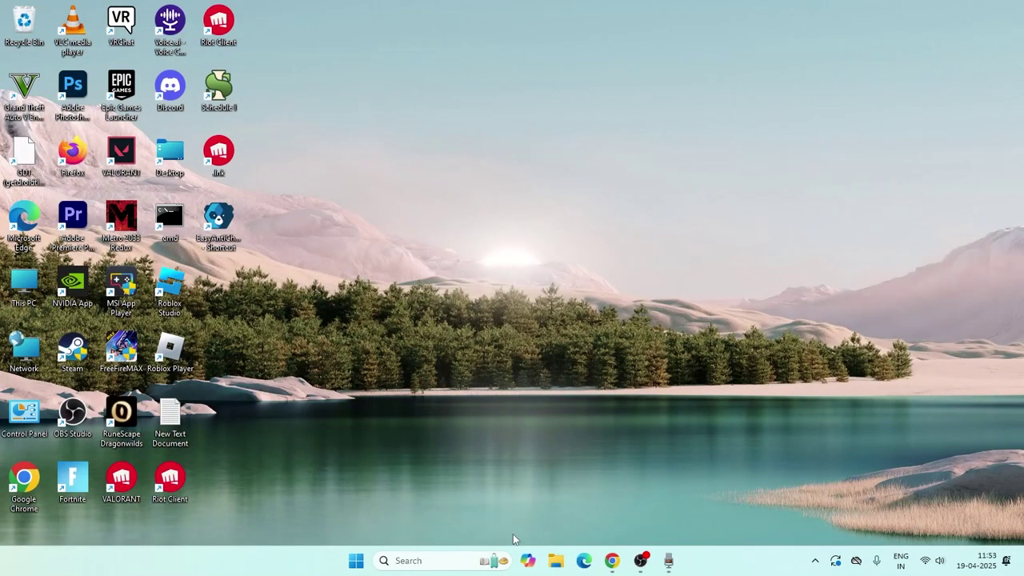
Open the Roaming discord folder through Run %appdata%.
left_click(445, 560)
type("r")
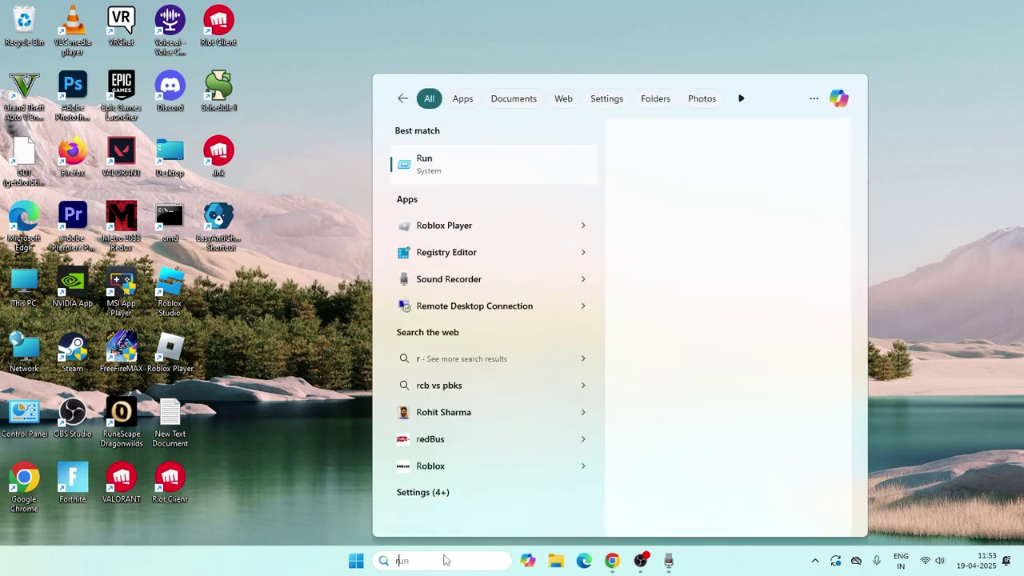
type("un")
key("Return")
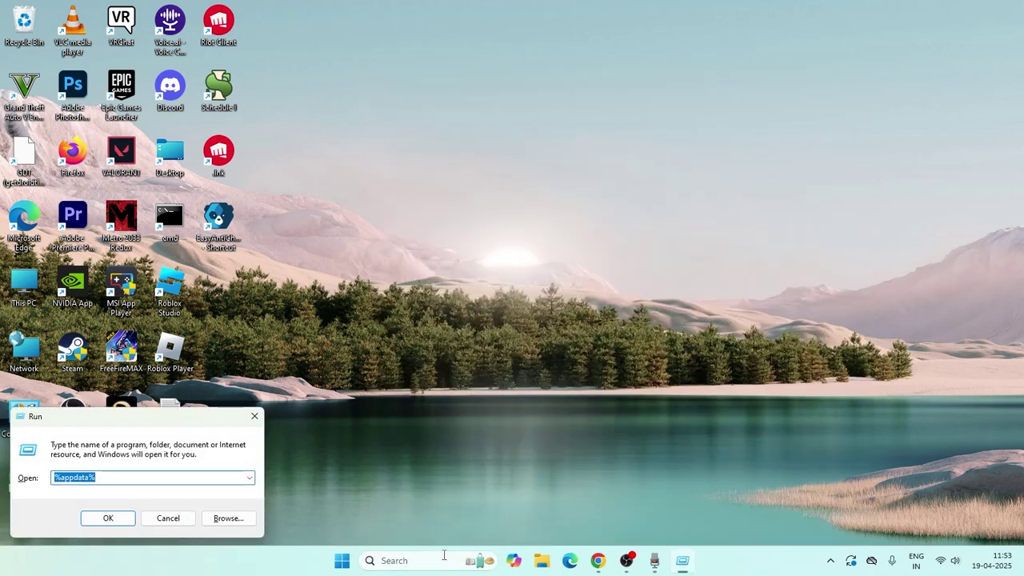
left_click(102, 521)
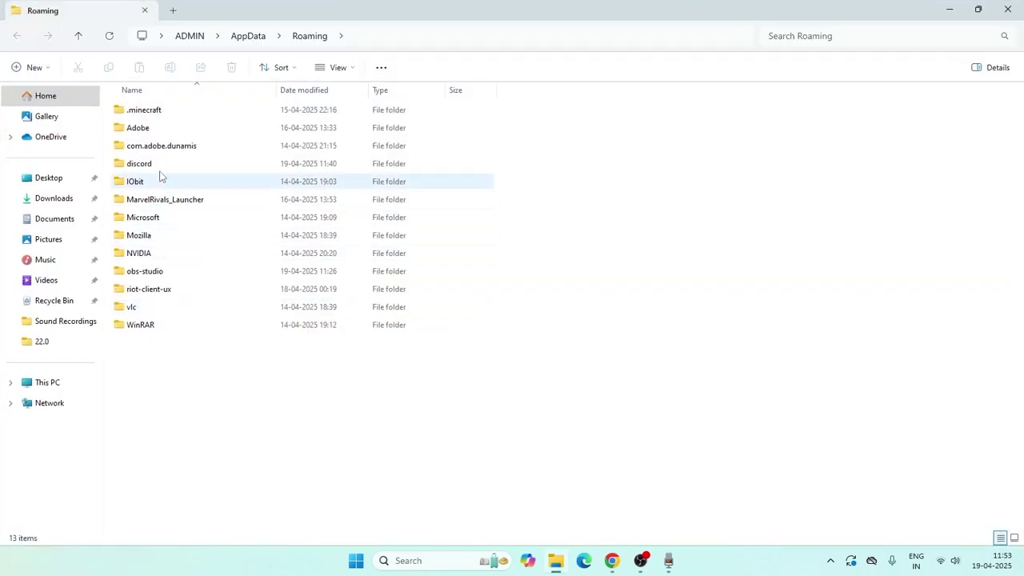
left_click(159, 167)
double_click(159, 171)
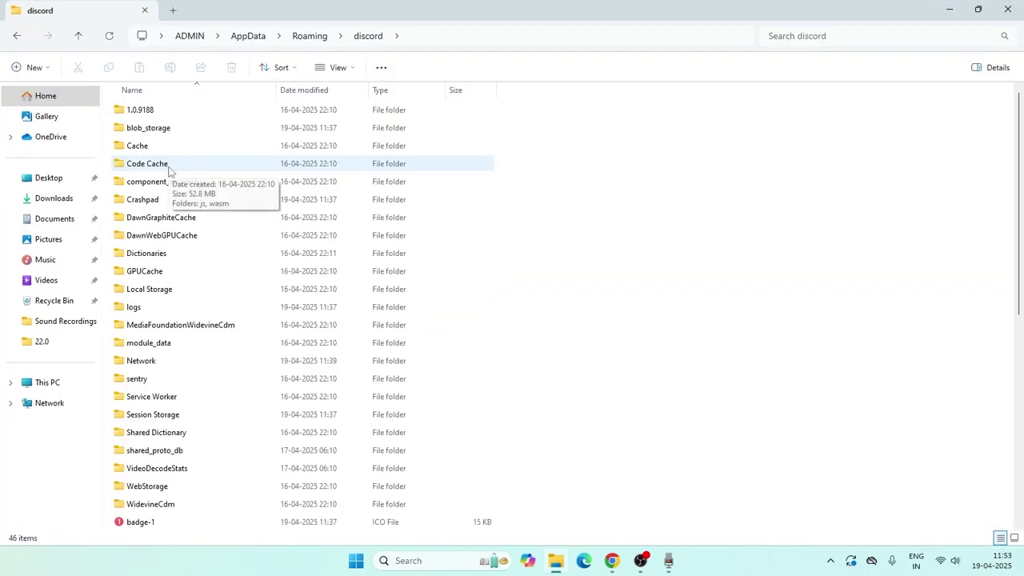
Delete the Code Cache and GPUCache folders, then close the window.
left_click(169, 171)
right_click(169, 170)
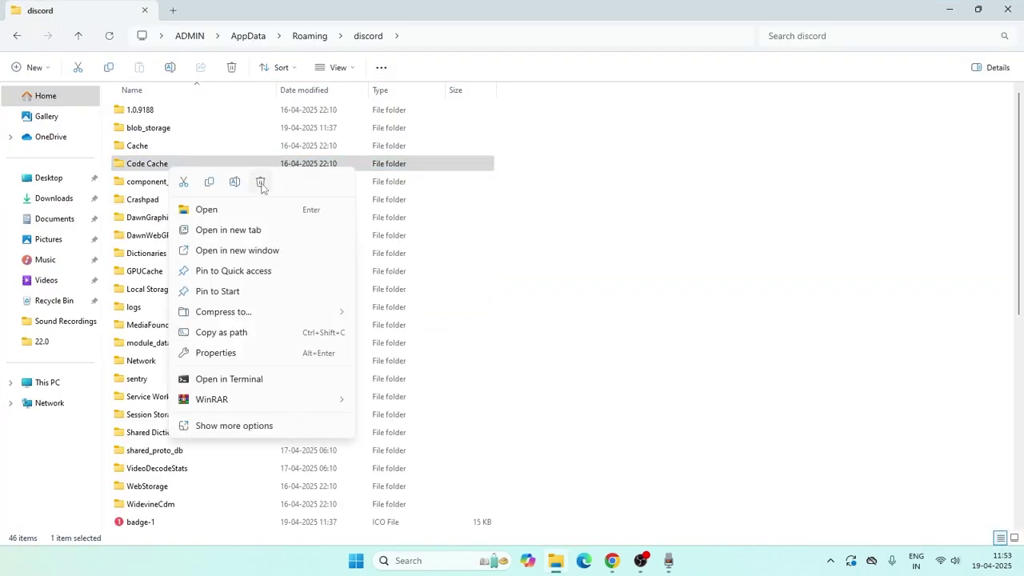
left_click(646, 230)
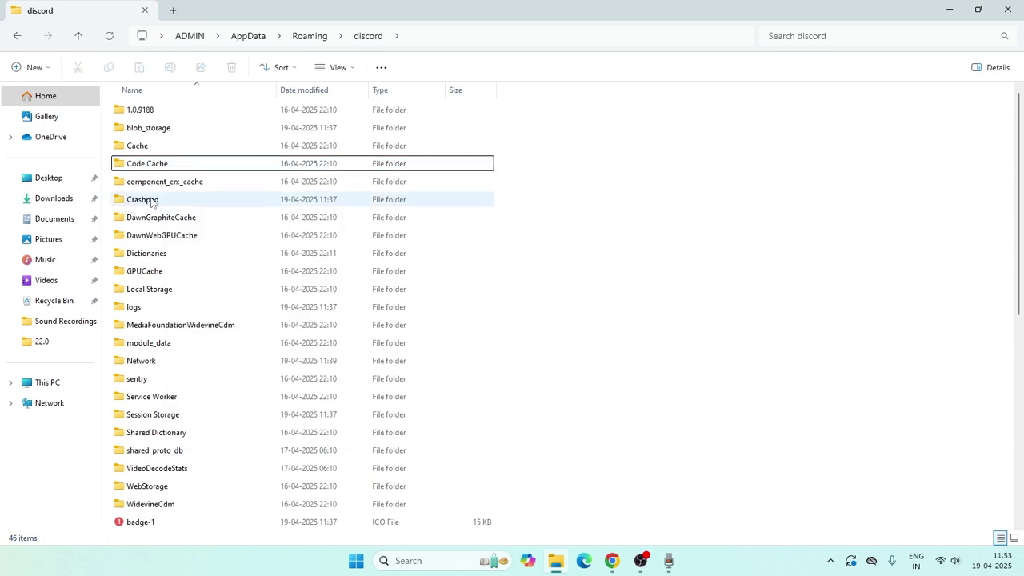
left_click(159, 273)
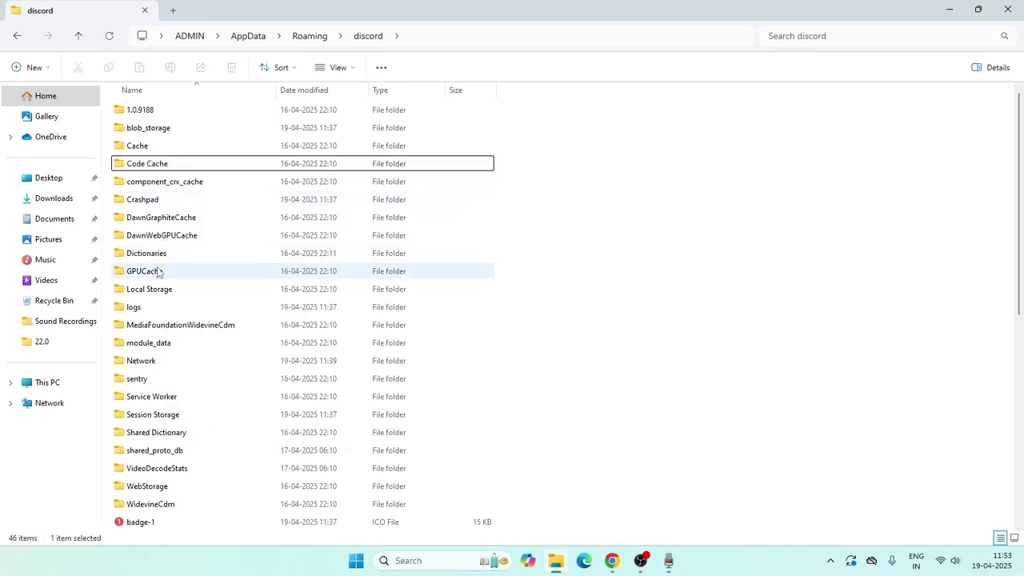
right_click(159, 274)
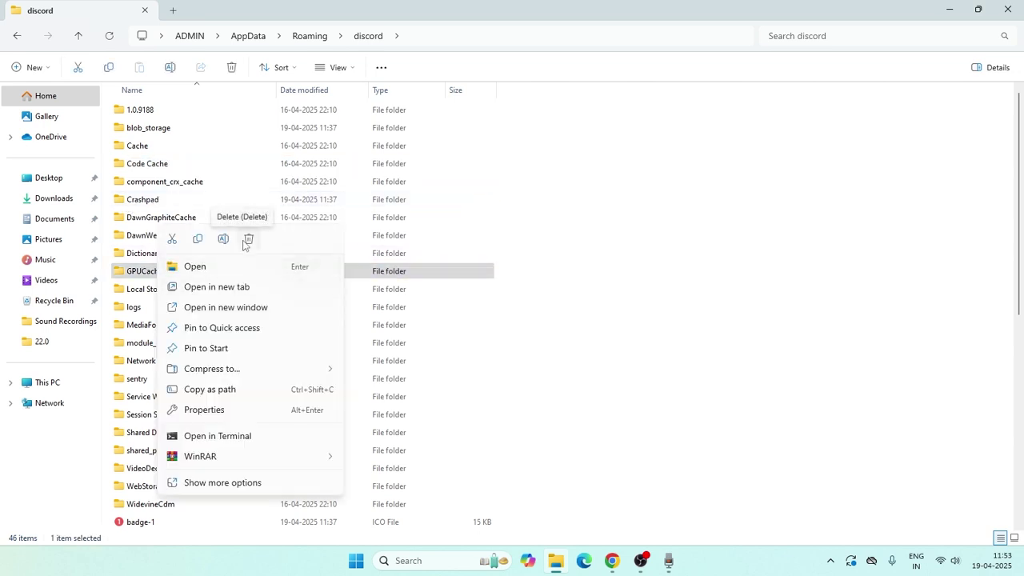
left_click(879, 284)
left_click(1008, 9)
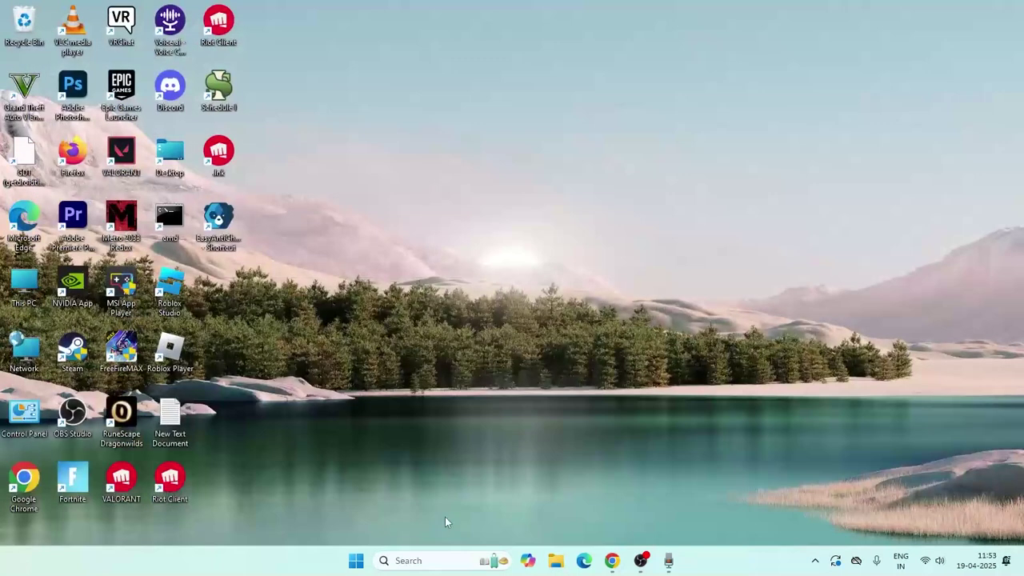
Open the Local Discord folder by running %localappdata%.
left_click(423, 552)
type("run")
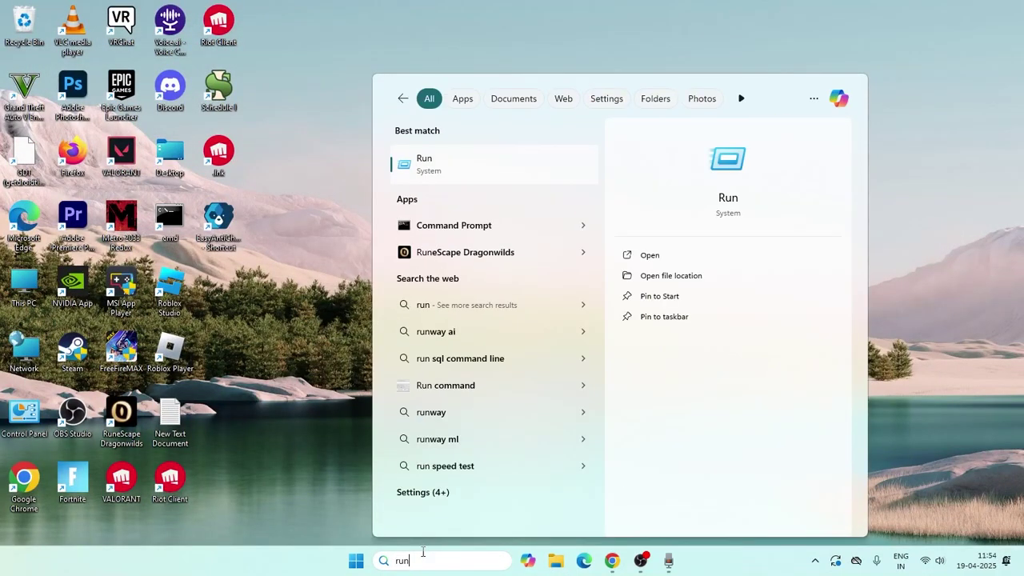
key("Return")
left_click(140, 477)
key("shift+Left")
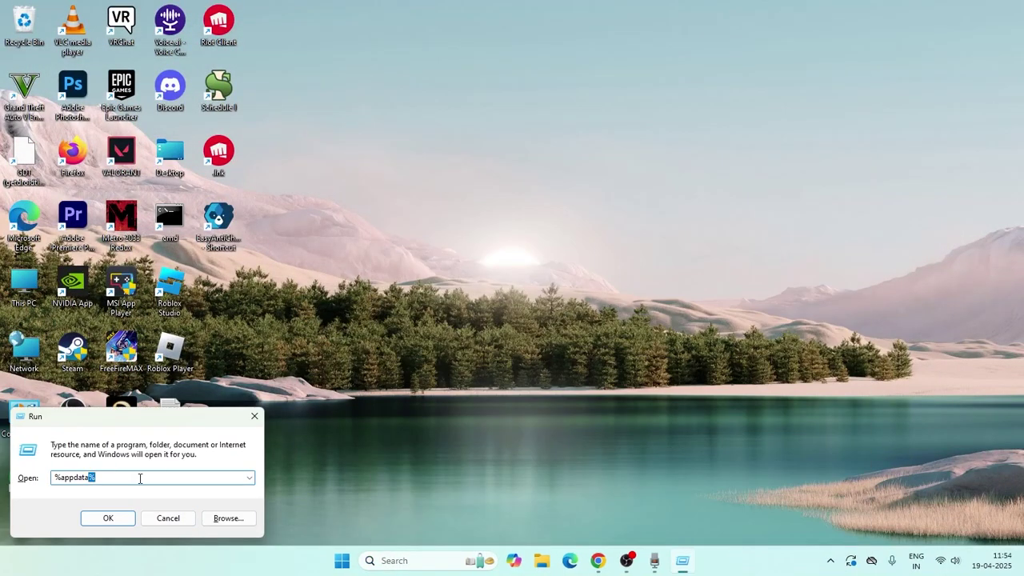
key("BackSpace")
key("BackSpace")
type("localapp")
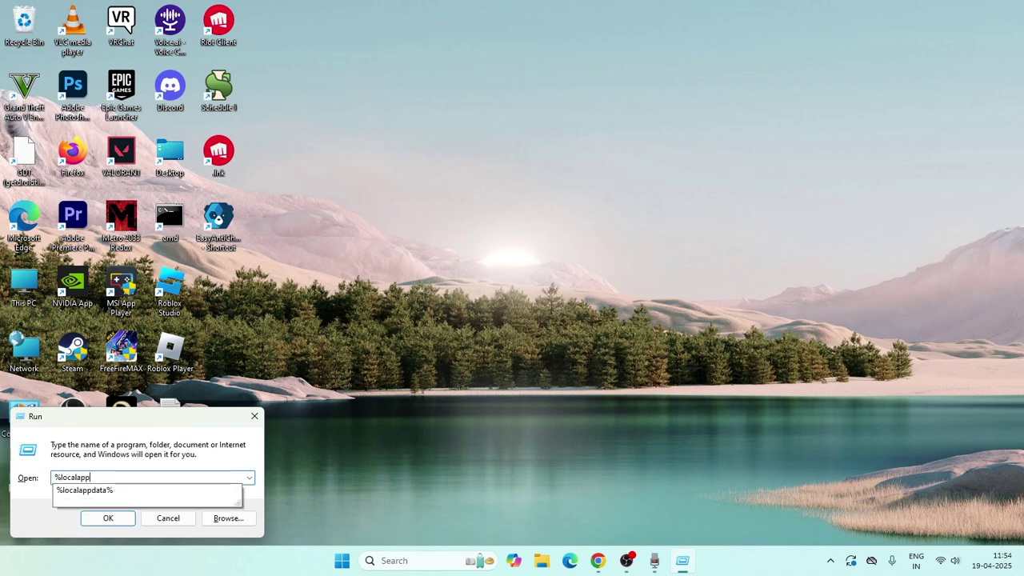
type("data%")
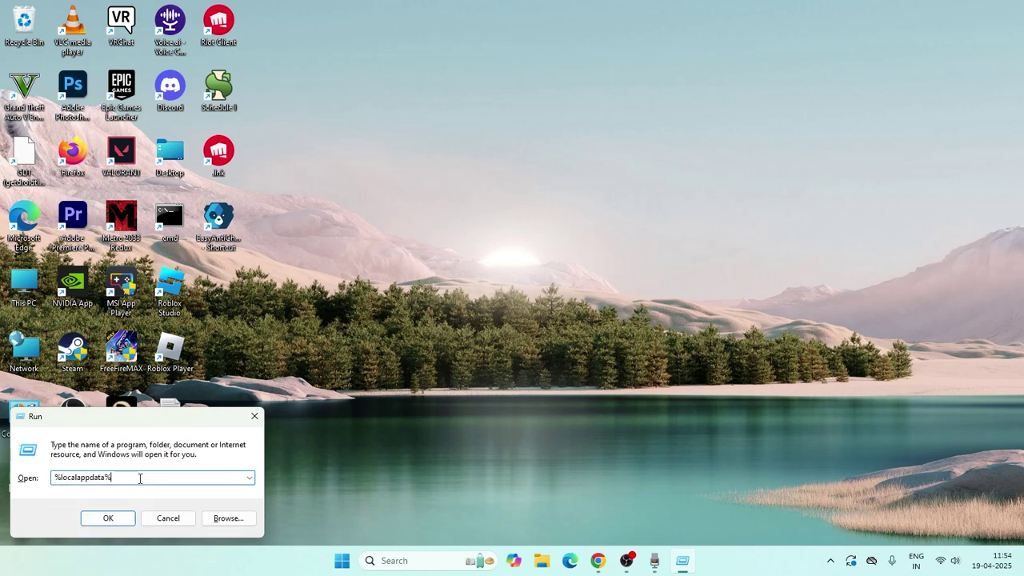
key("Return")
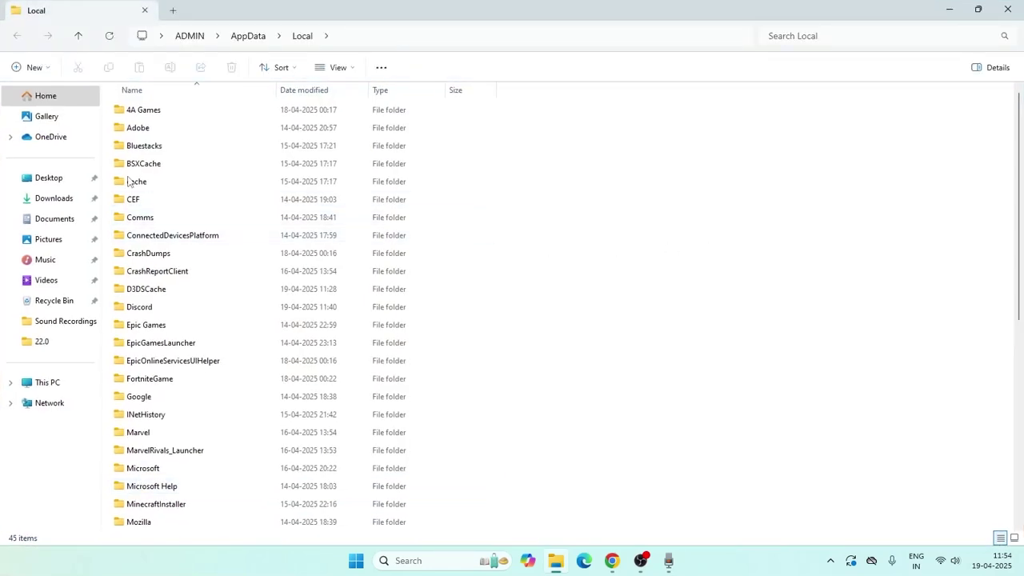
scroll(156, 242, "down", 1)
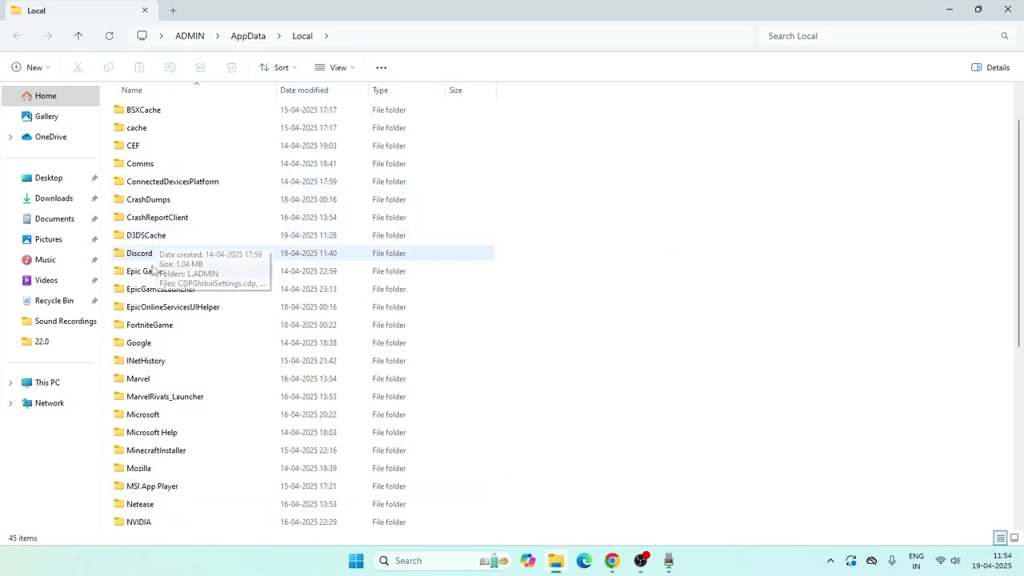
double_click(144, 253)
Rename Updaterepair.exe to Updaterepair1.exe, then close the window.
left_click(144, 207)
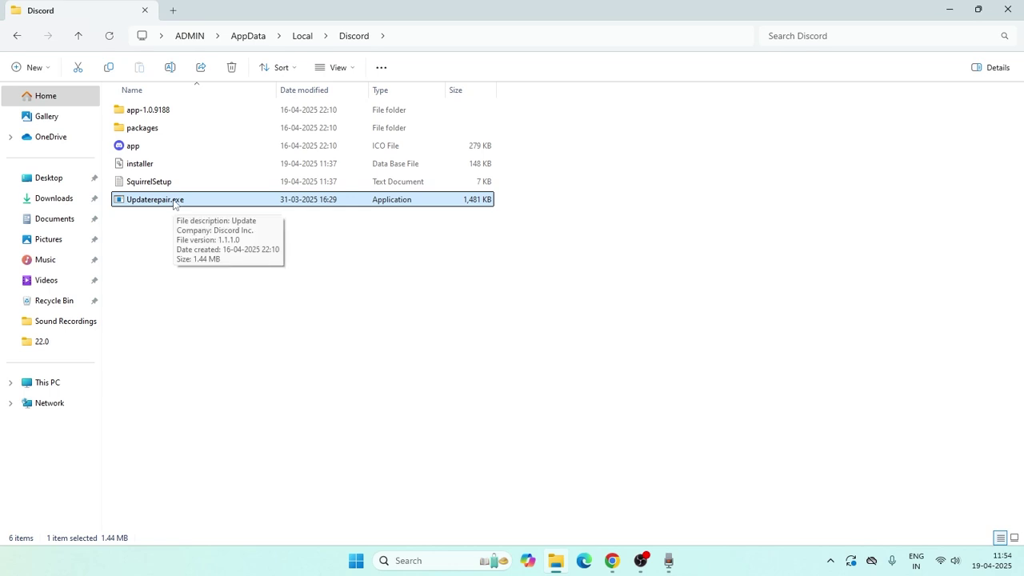
right_click(174, 203)
left_click(216, 459)
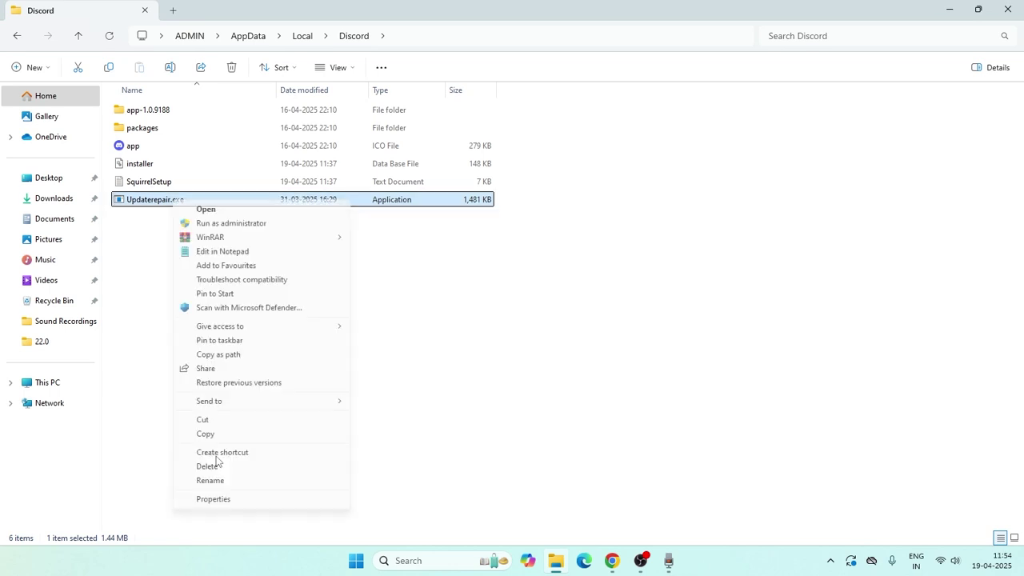
left_click(216, 482)
left_click(177, 199)
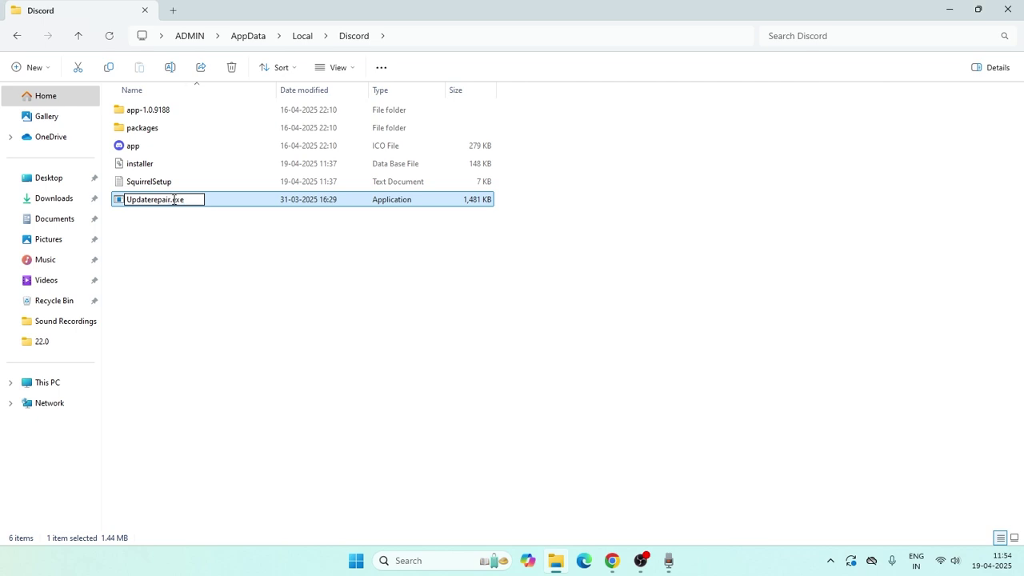
type("1")
left_click(208, 232)
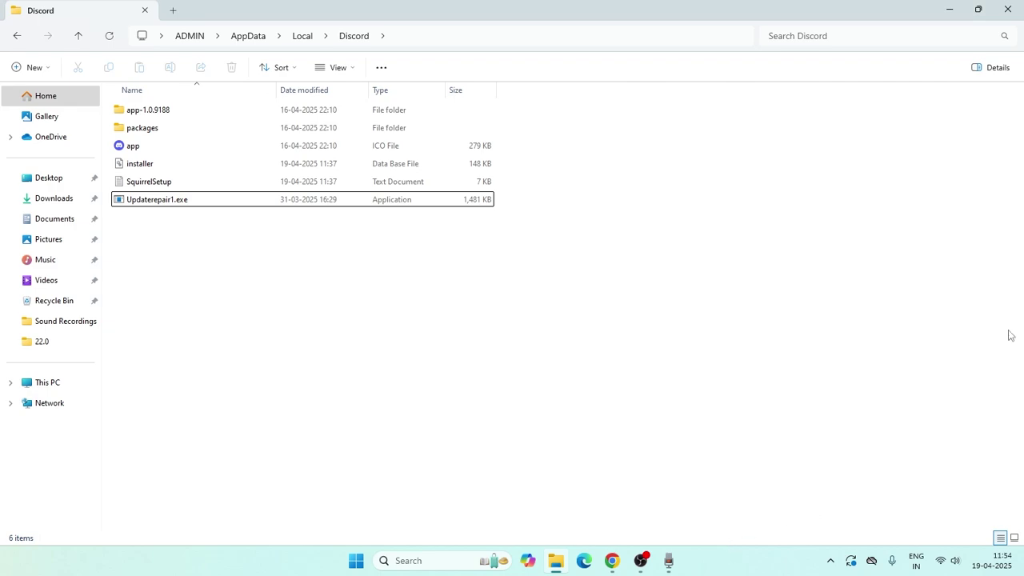
left_click(1008, 10)
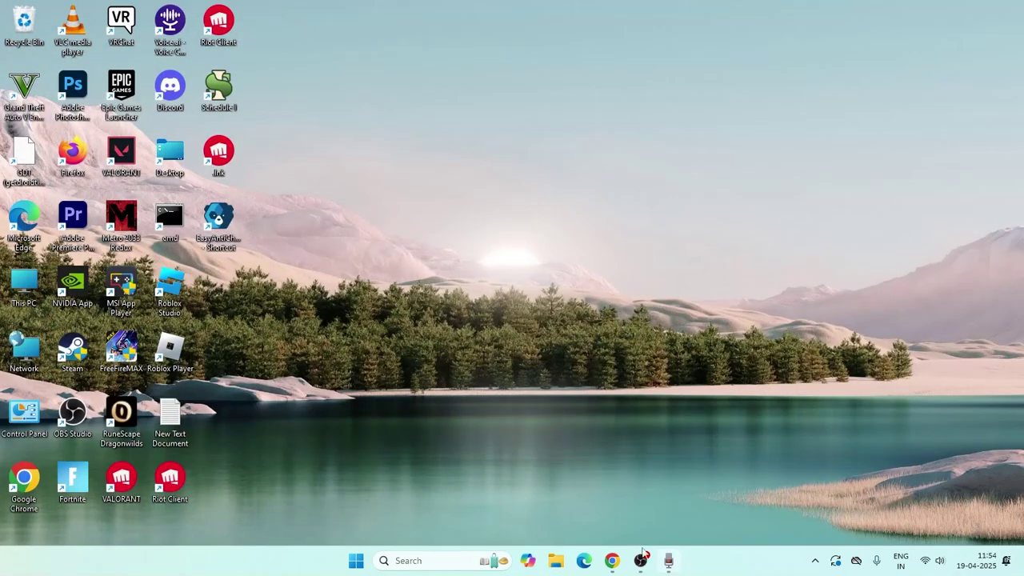